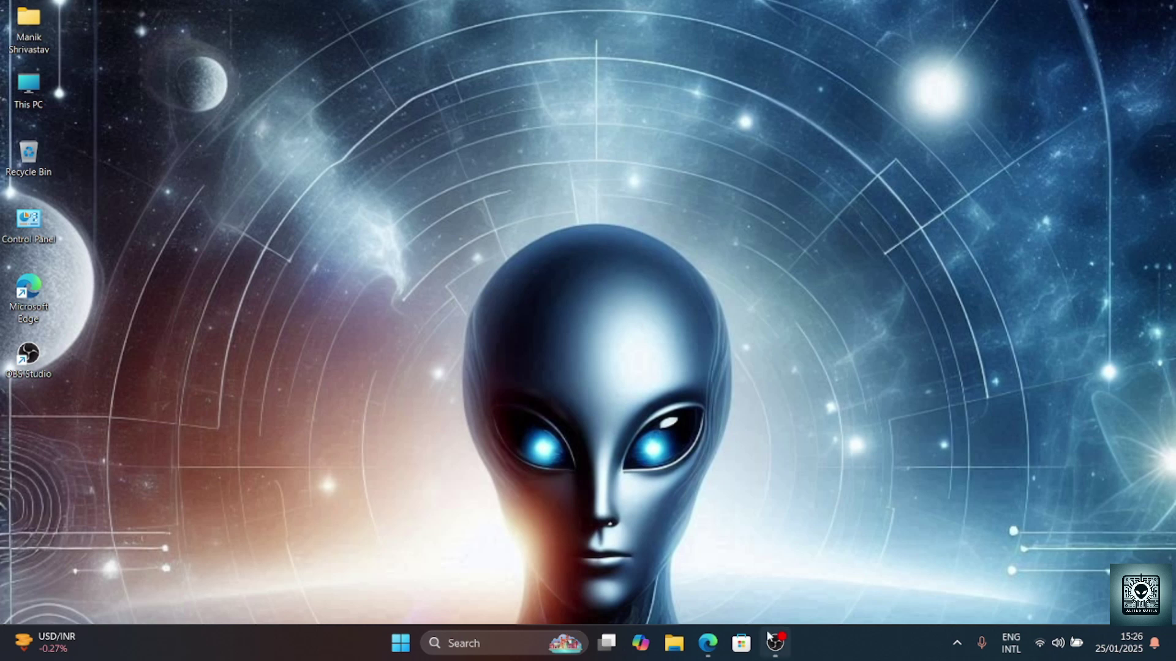
Step: Open Edge and search Bing for 'mathworks matlab' to reach the MATLAB product page
{"action": "left_click", "coordinate": [707, 643]}
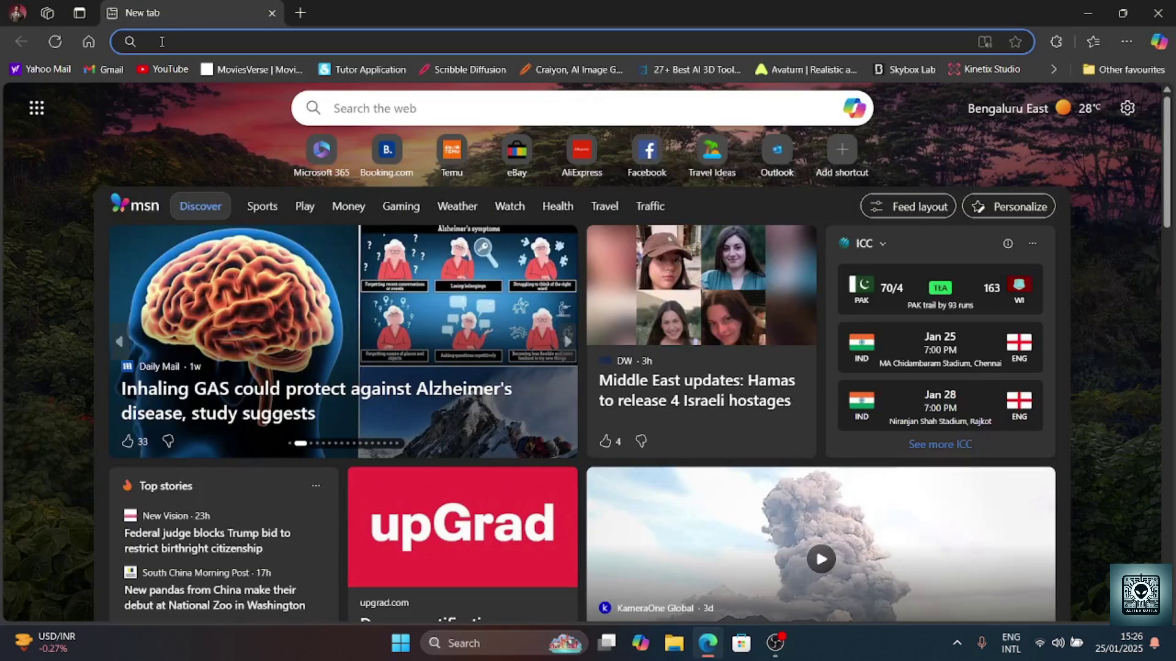
{"action": "left_click", "coordinate": [160, 42]}
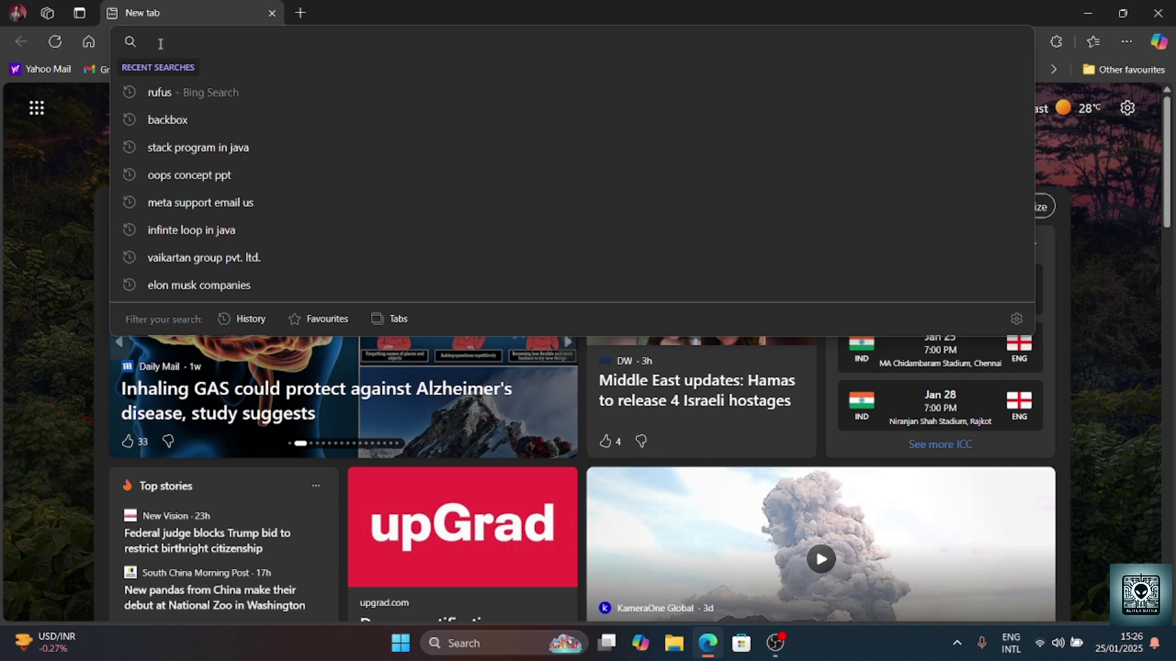
{"action": "type", "text": "mathwor"}
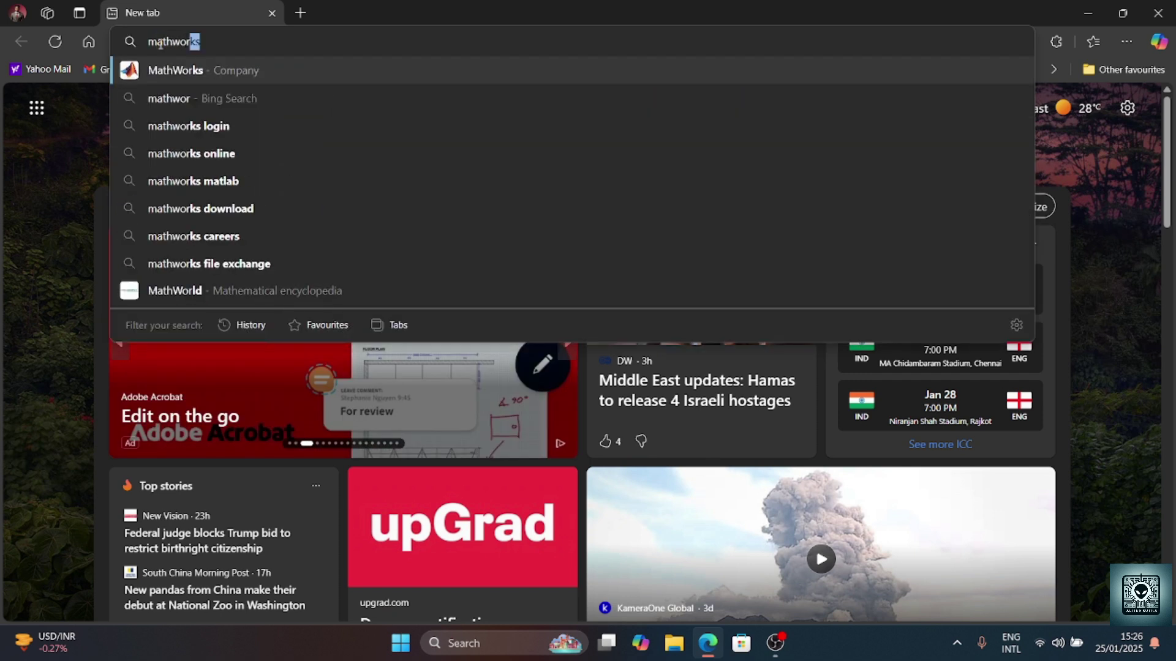
{"action": "type", "text": "ks ma"}
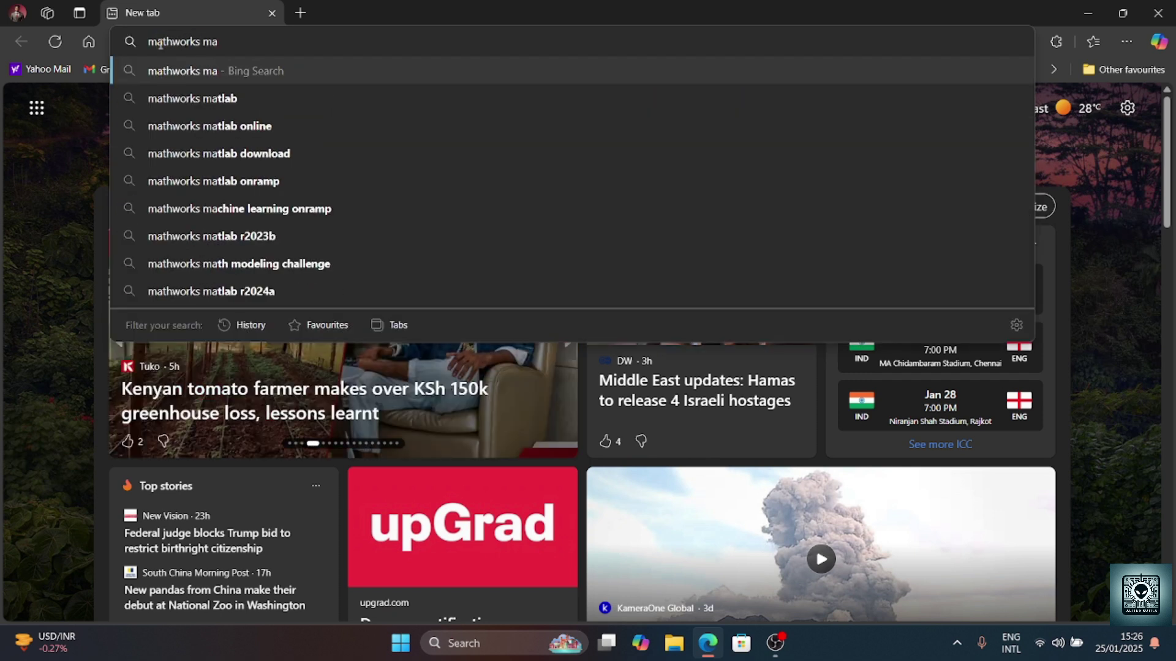
{"action": "key", "text": "Down"}
{"action": "key", "text": "Return"}
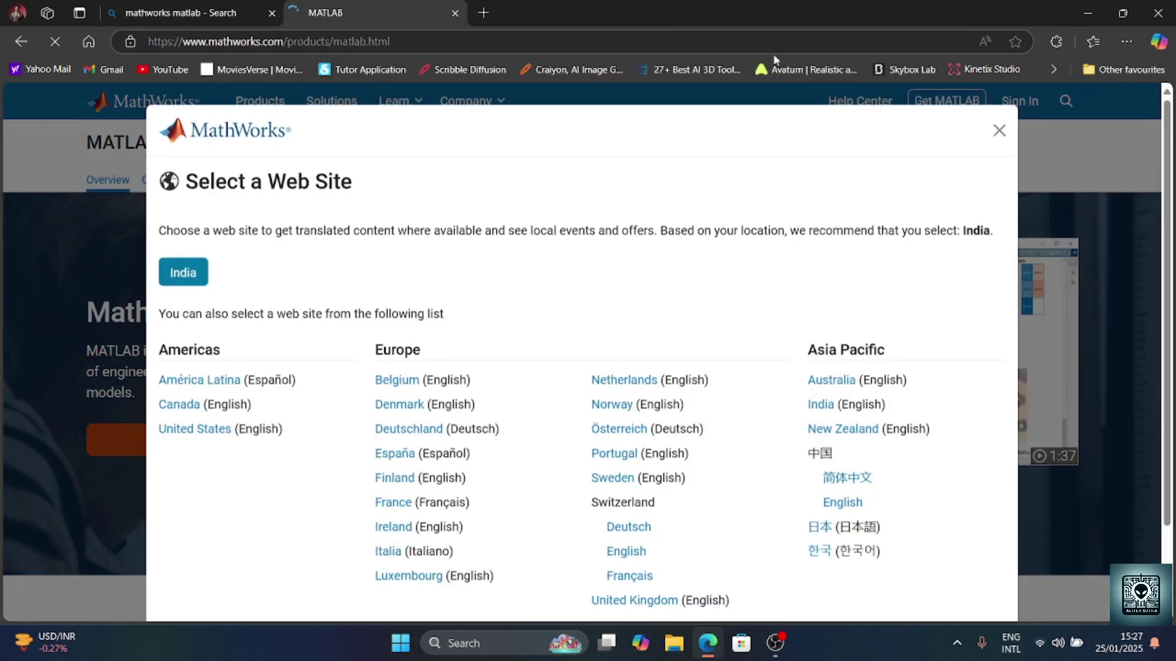
Step: Dismiss the region prompt, sign in via Get MATLAB, and download the matlab_R2024b_Windows installer
{"action": "left_click", "coordinate": [999, 131]}
{"action": "left_click", "coordinate": [940, 117]}
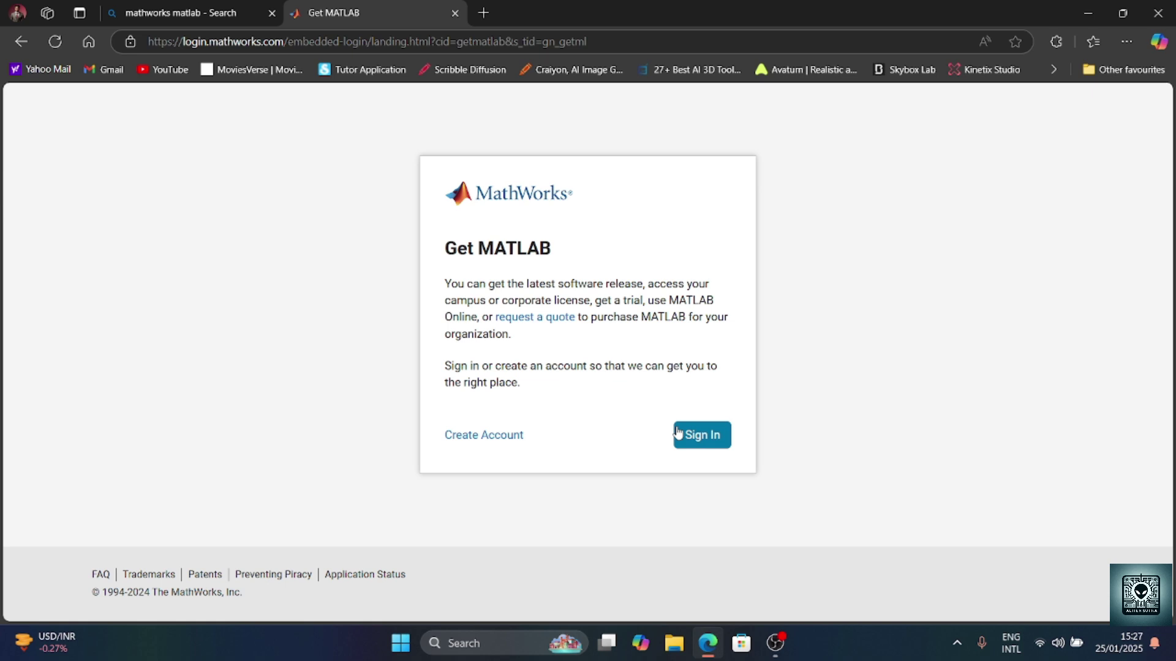
{"action": "left_click", "coordinate": [696, 435]}
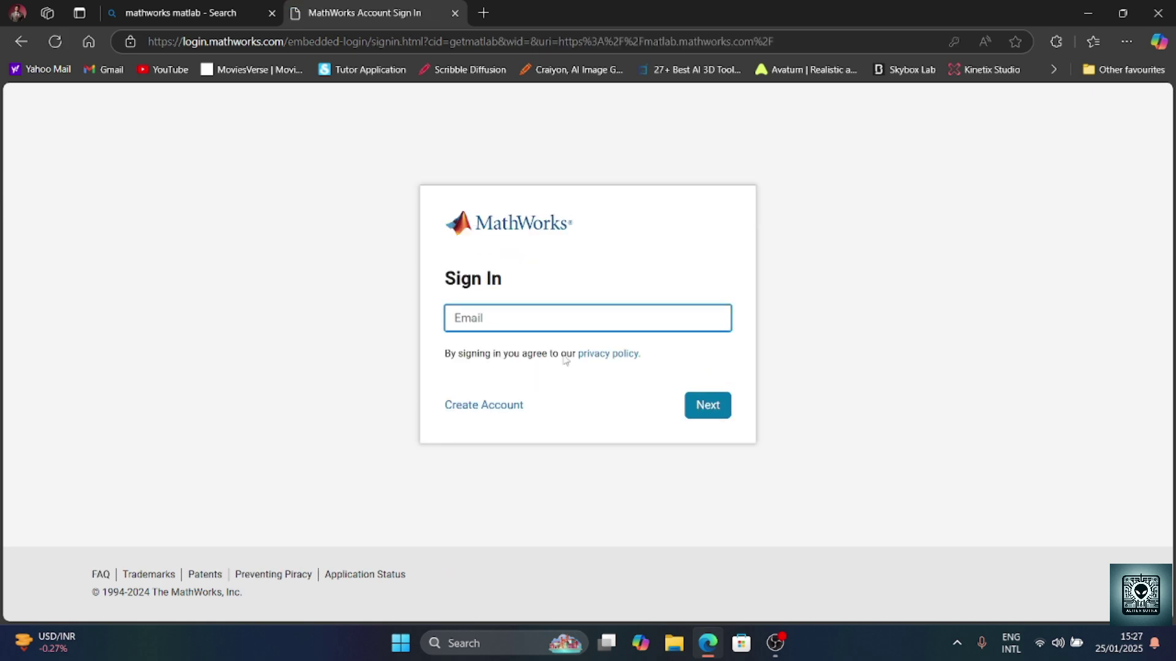
{"action": "type", "text": "M.A"}
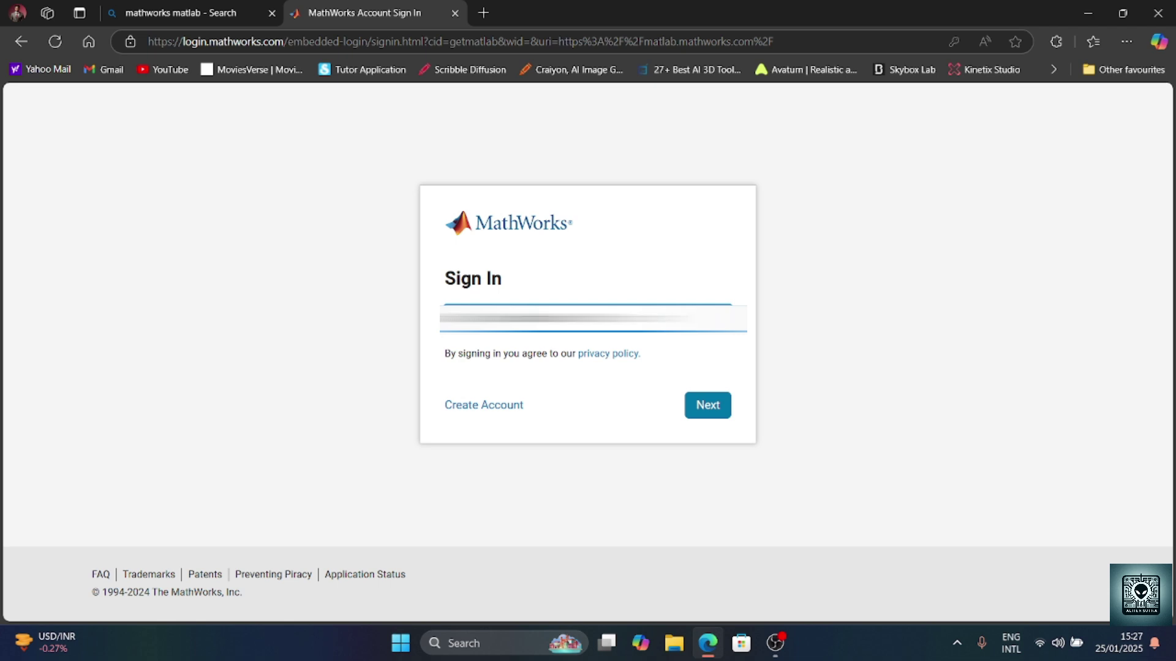
{"action": "type", "text": "mail"}
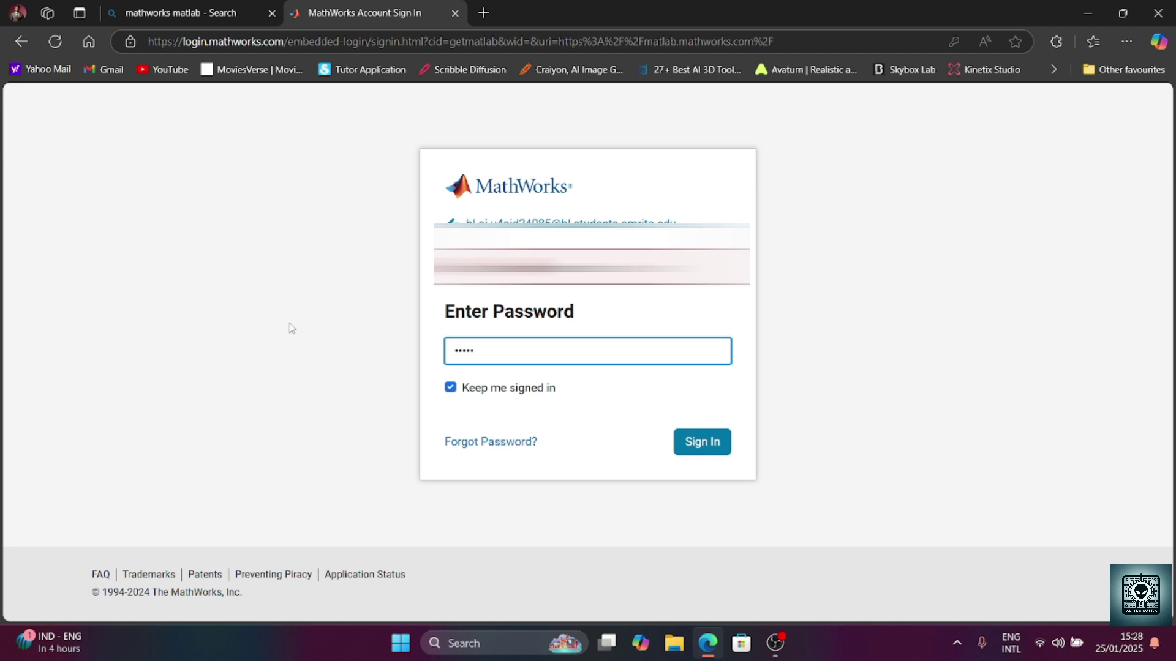
{"action": "type", "text": "••"}
{"action": "key", "text": "Return"}
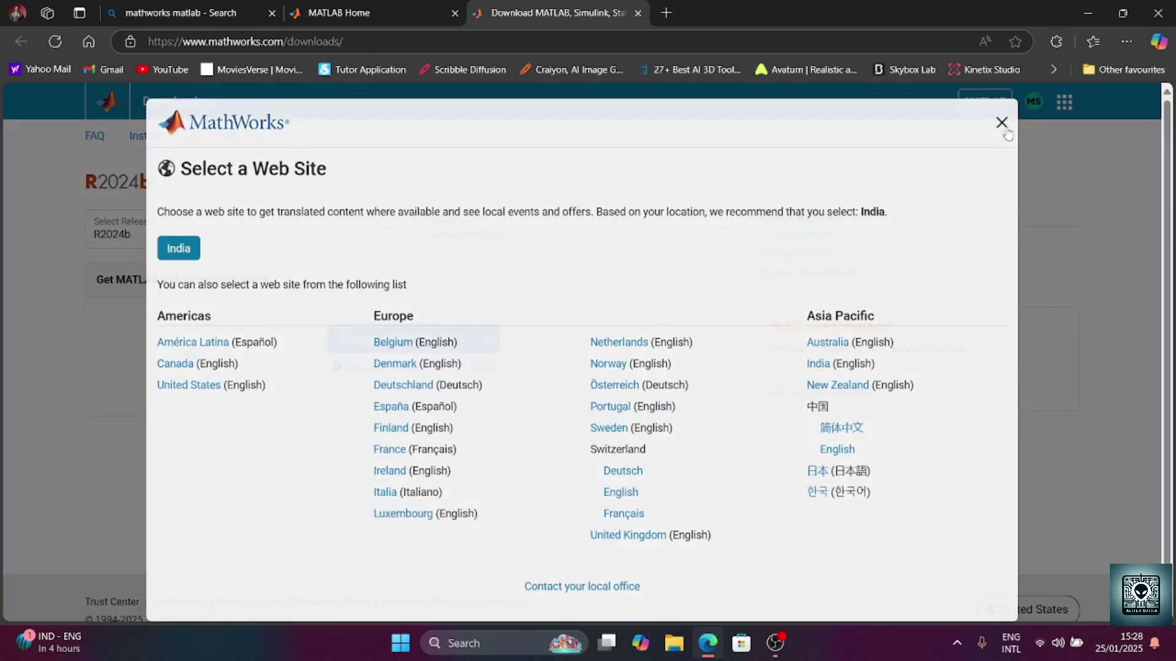
{"action": "left_click", "coordinate": [1001, 123]}
{"action": "left_click", "coordinate": [404, 338]}
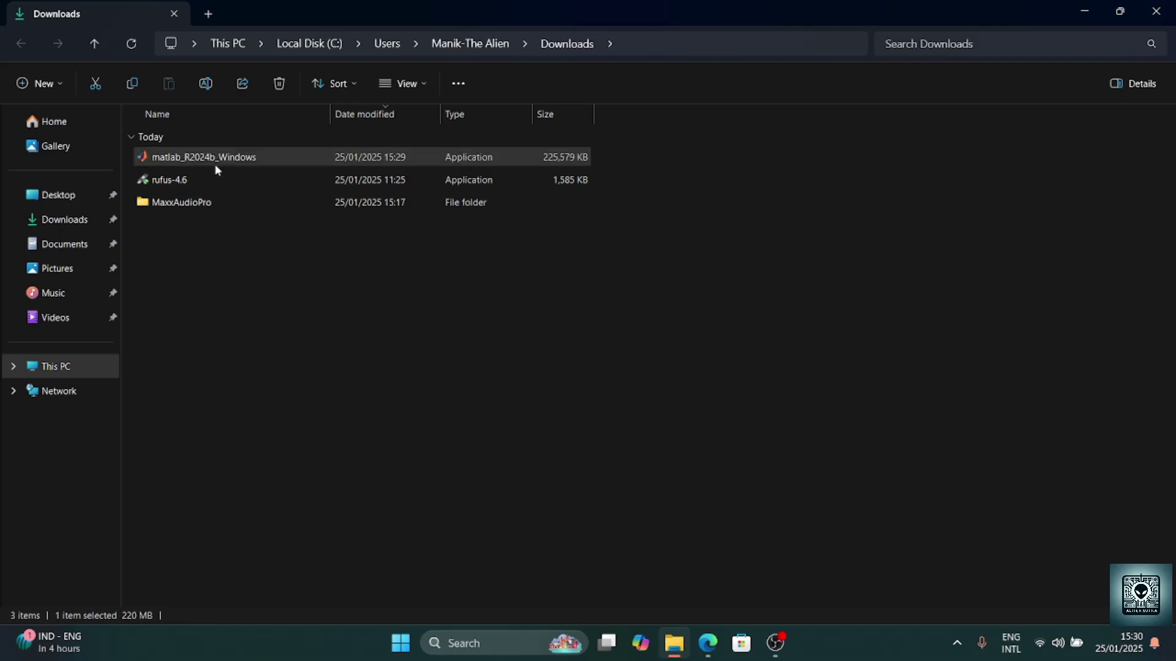
Step: Run matlab_R2024b_Windows as administrator and show the desktop while the installer loads
{"action": "right_click", "coordinate": [172, 158]}
{"action": "left_click", "coordinate": [257, 265]}
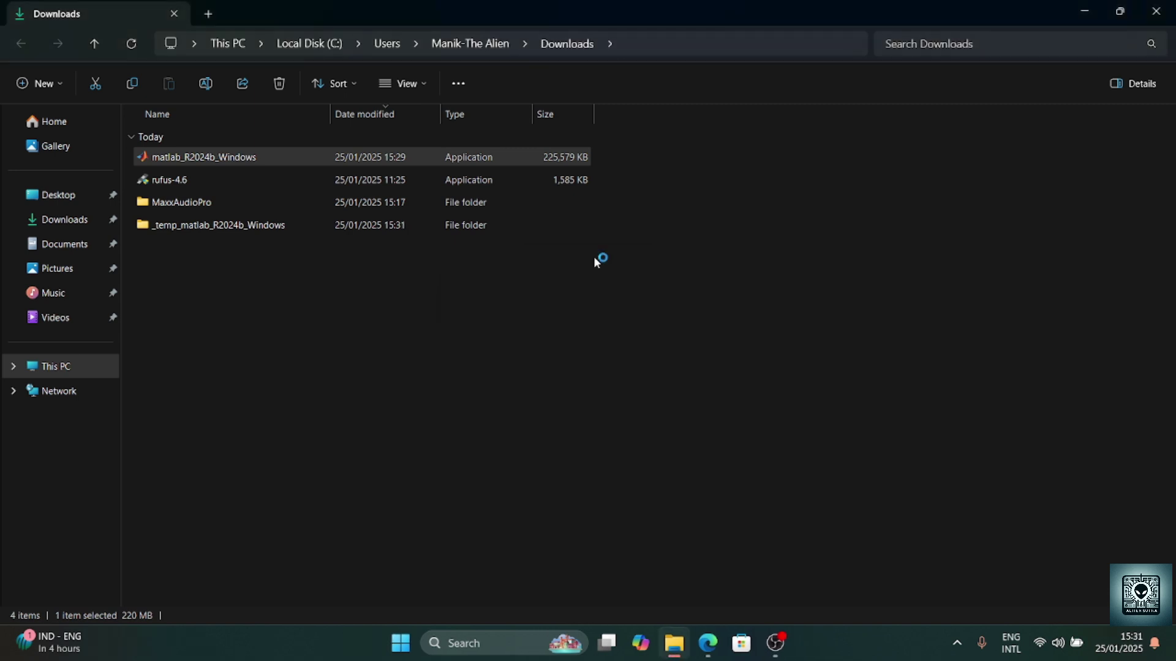
{"action": "key", "text": "super+d"}
{"action": "right_click", "coordinate": [528, 96]}
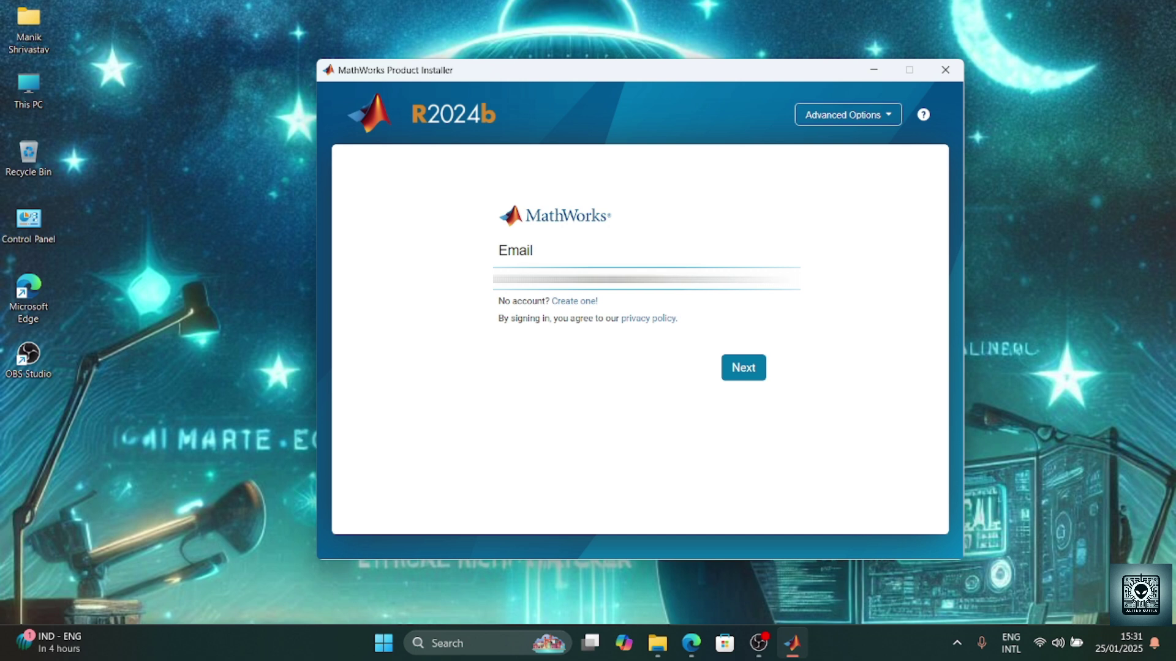
Step: Enter the account password in the installer, then accept the license agreement and continue
{"action": "type", "text": "••"}
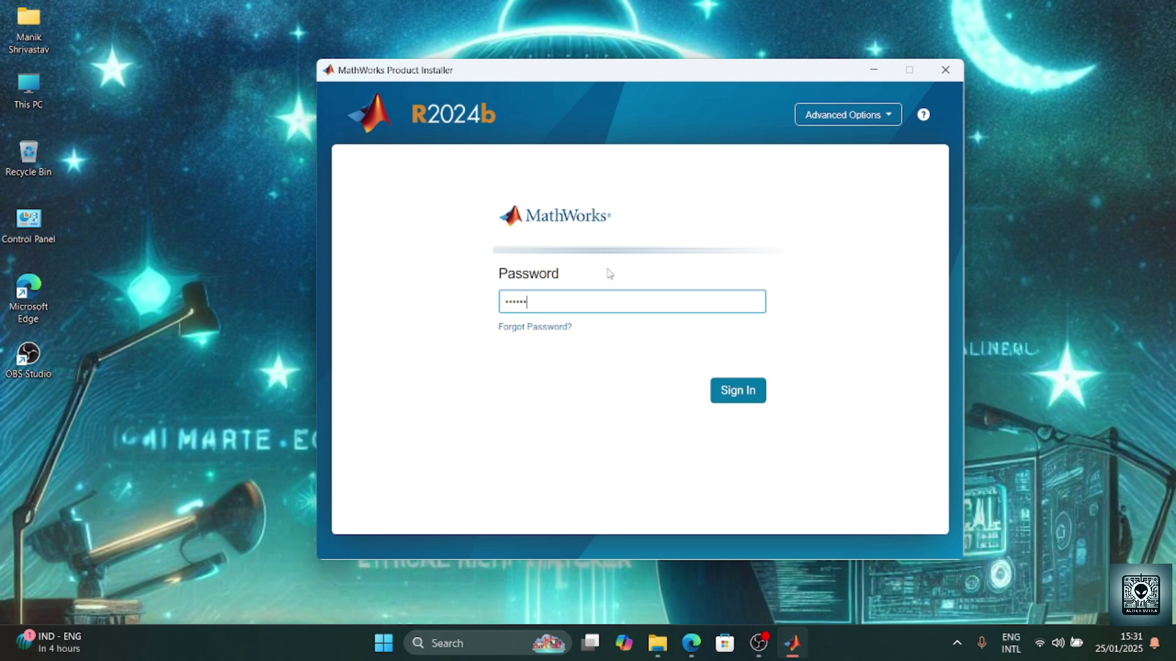
{"action": "key", "text": "Return"}
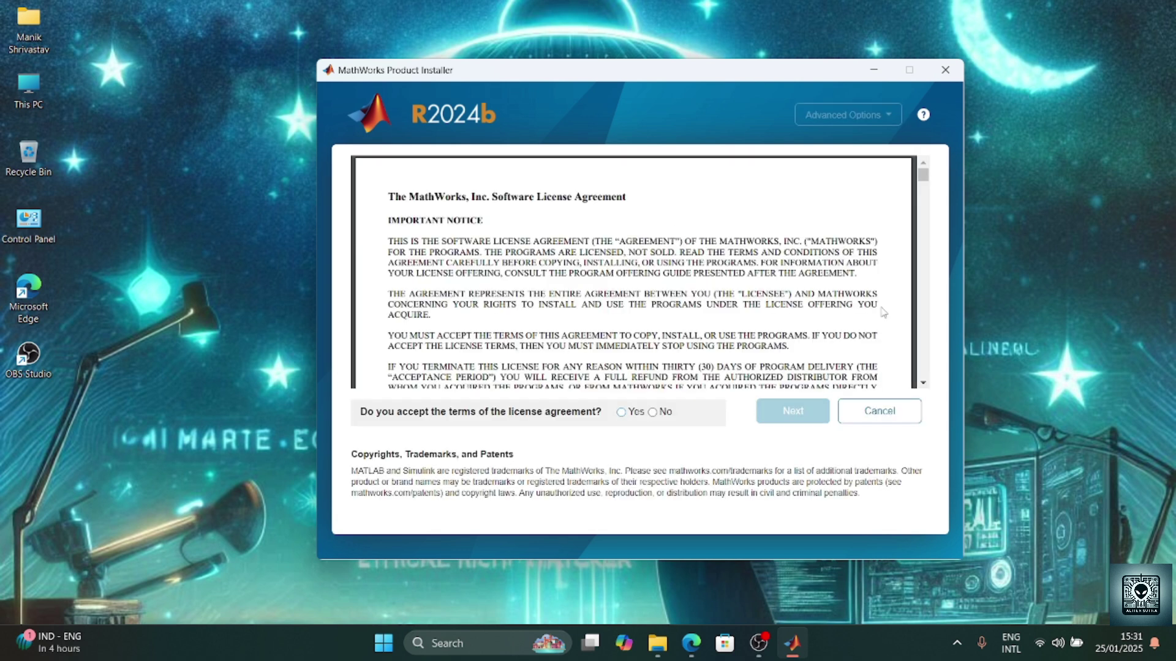
{"action": "left_click", "coordinate": [621, 412]}
{"action": "scroll", "coordinate": [706, 333], "scroll_direction": "down", "scroll_amount": 1}
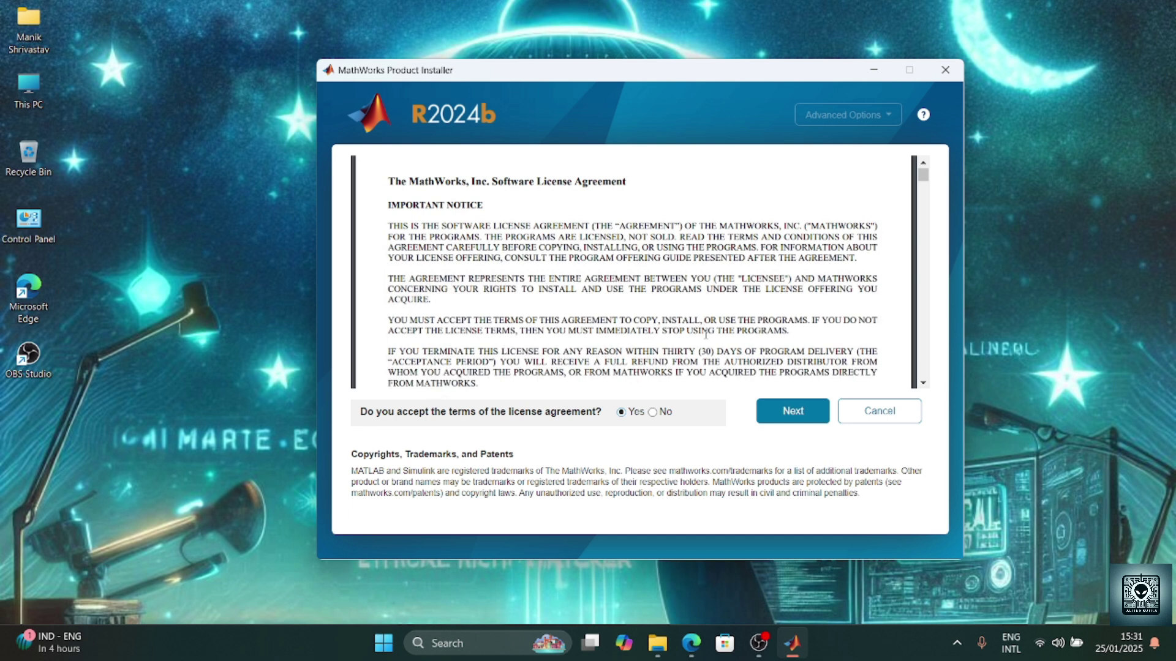
{"action": "scroll", "coordinate": [705, 334], "scroll_direction": "down", "scroll_amount": 3}
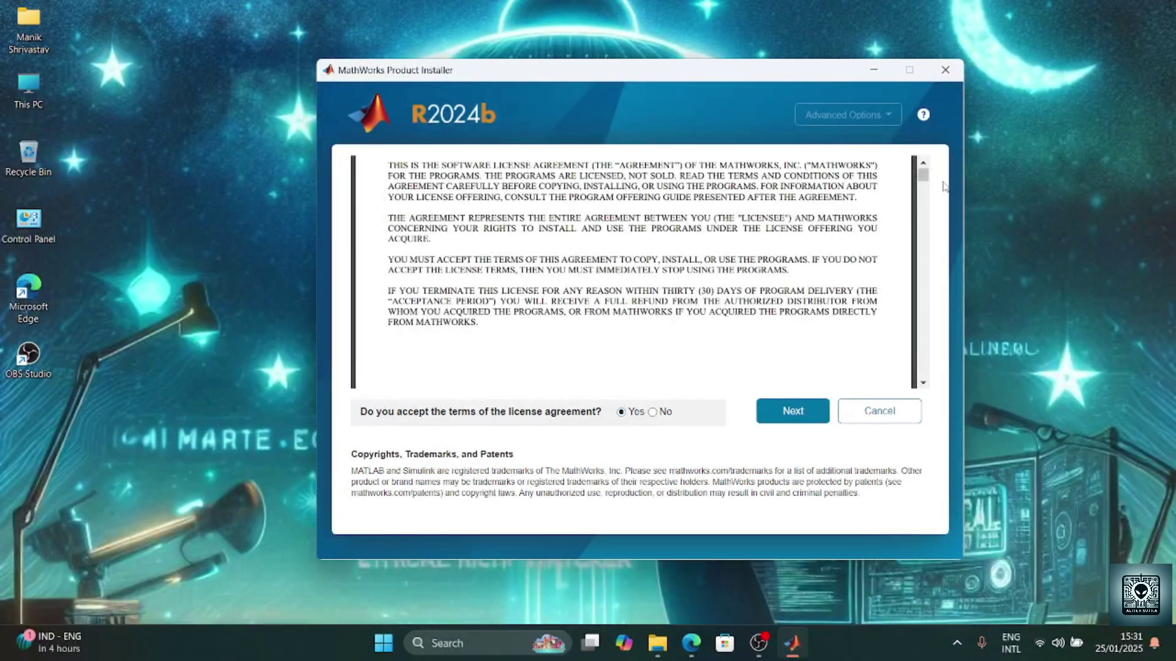
{"action": "left_click_drag", "start_coordinate": [922, 175], "coordinate": [928, 378]}
{"action": "left_click", "coordinate": [810, 421]}
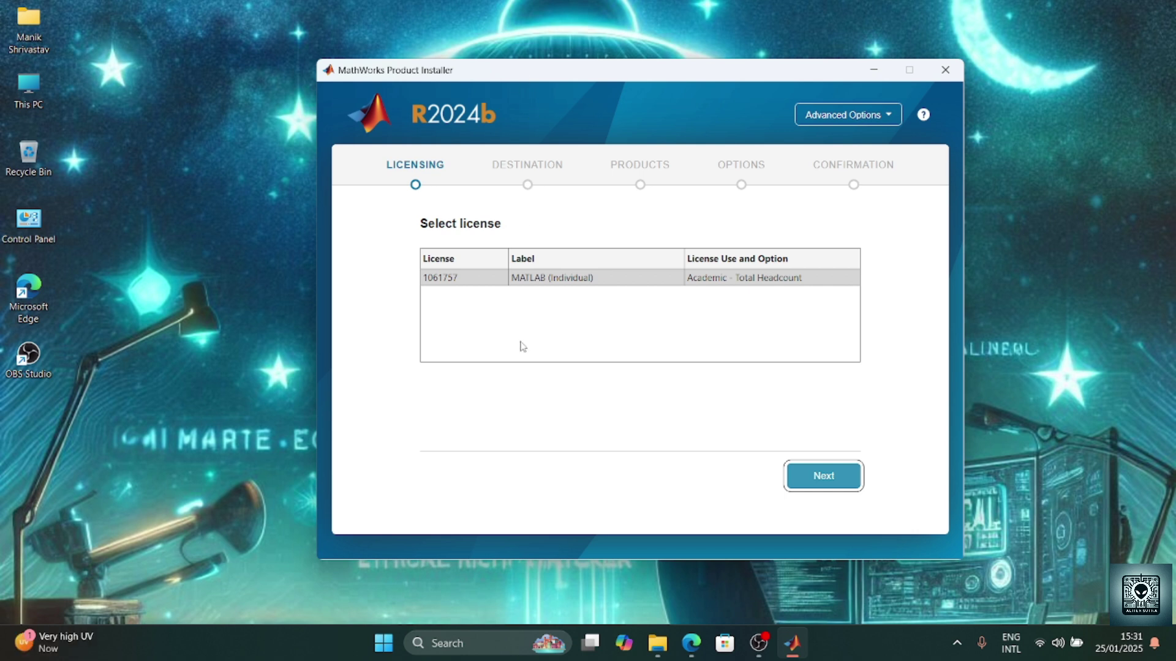
Step: Pick the MATLAB (Individual) license and keep C:\Program Files\MATLAB\R2024b as the destination
{"action": "left_click", "coordinate": [465, 277]}
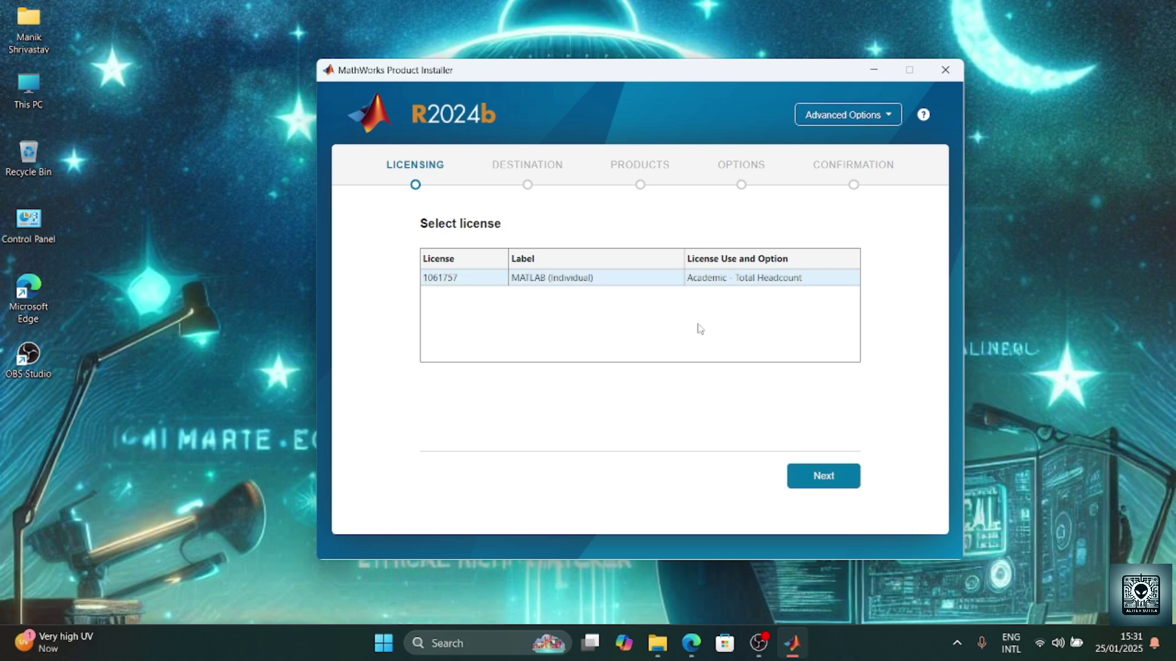
{"action": "left_click", "coordinate": [801, 481]}
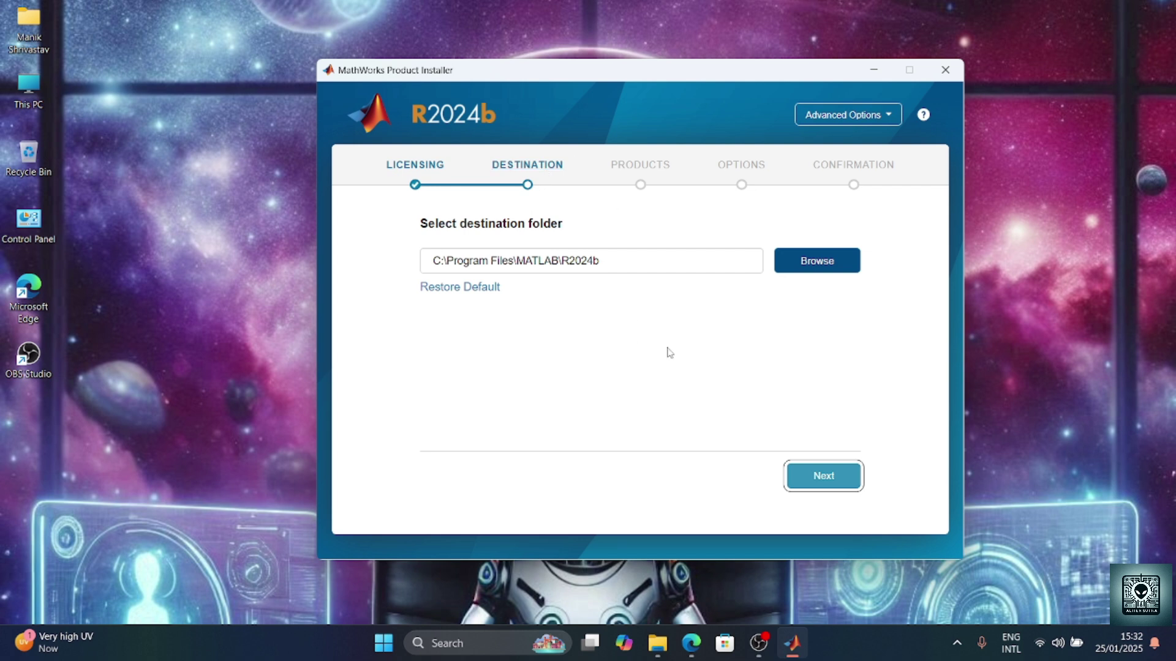
{"action": "left_click", "coordinate": [825, 487]}
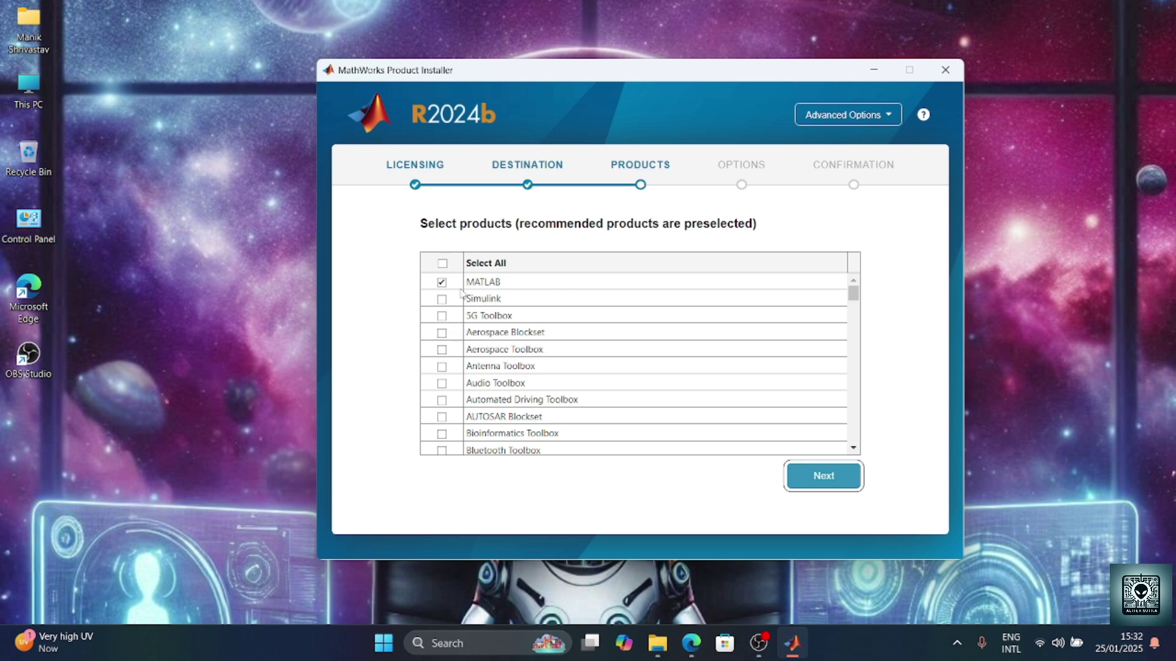
Step: Tick Simulink, HDL Coder, MATLAB Coder, MATLAB Compiler, Compiler SDK, MATLAB Test and MATLAB Report Generator
{"action": "left_click", "coordinate": [441, 299]}
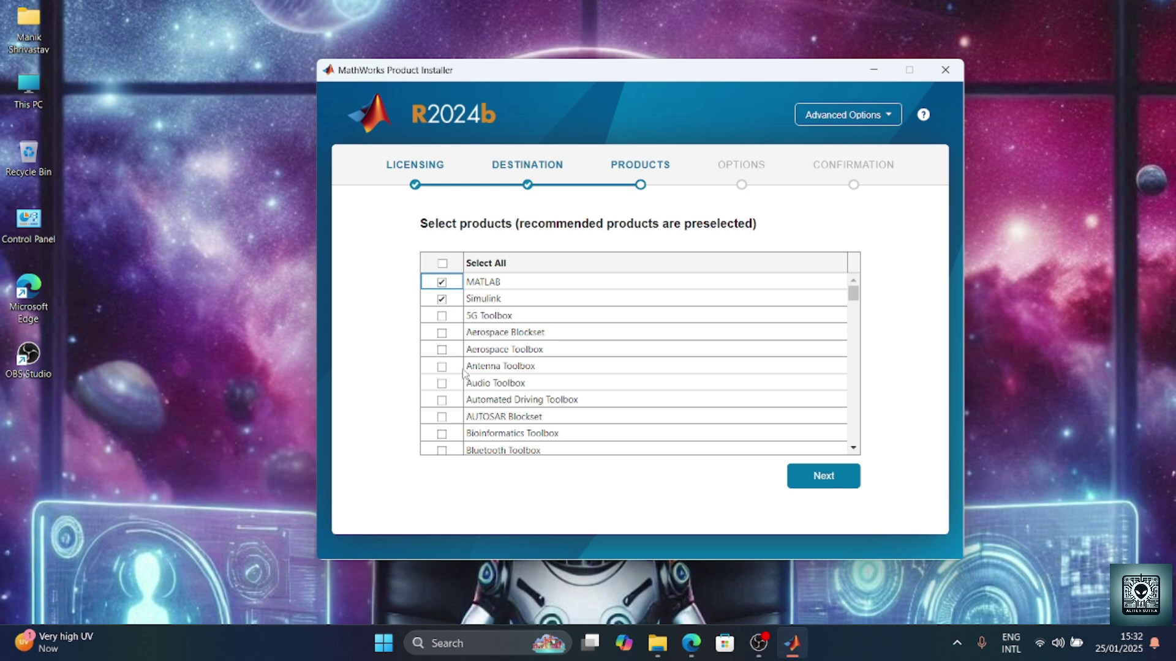
{"action": "scroll", "coordinate": [514, 358], "scroll_direction": "down", "scroll_amount": 3}
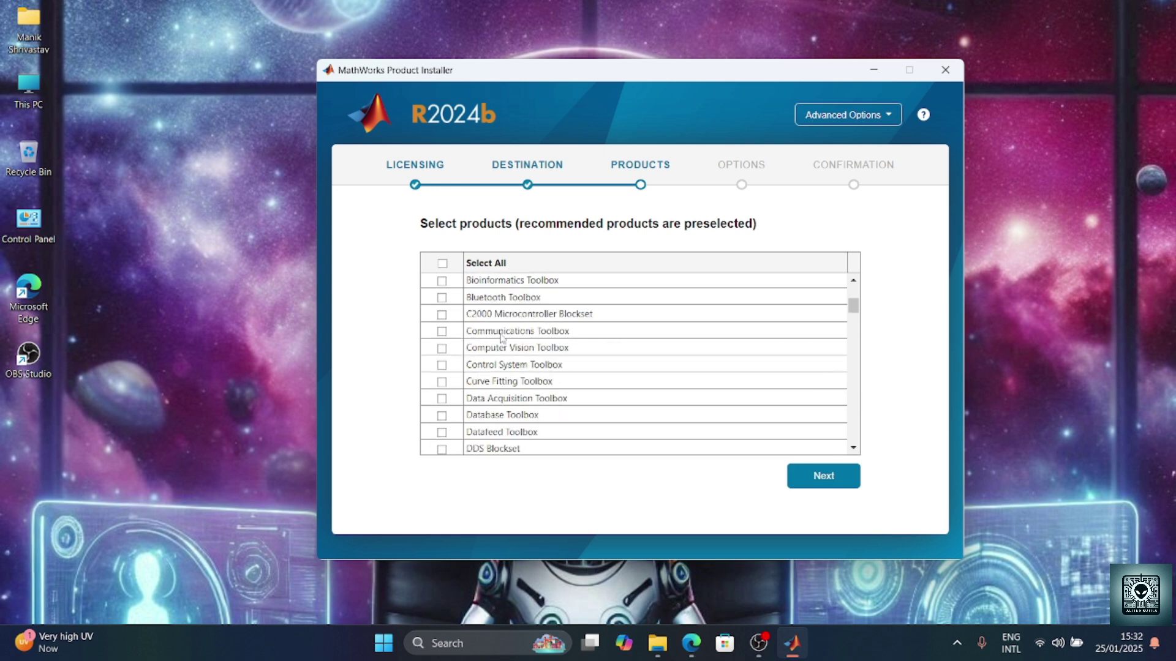
{"action": "scroll", "coordinate": [500, 339], "scroll_direction": "up", "scroll_amount": 2}
{"action": "scroll", "coordinate": [501, 339], "scroll_direction": "up", "scroll_amount": 2}
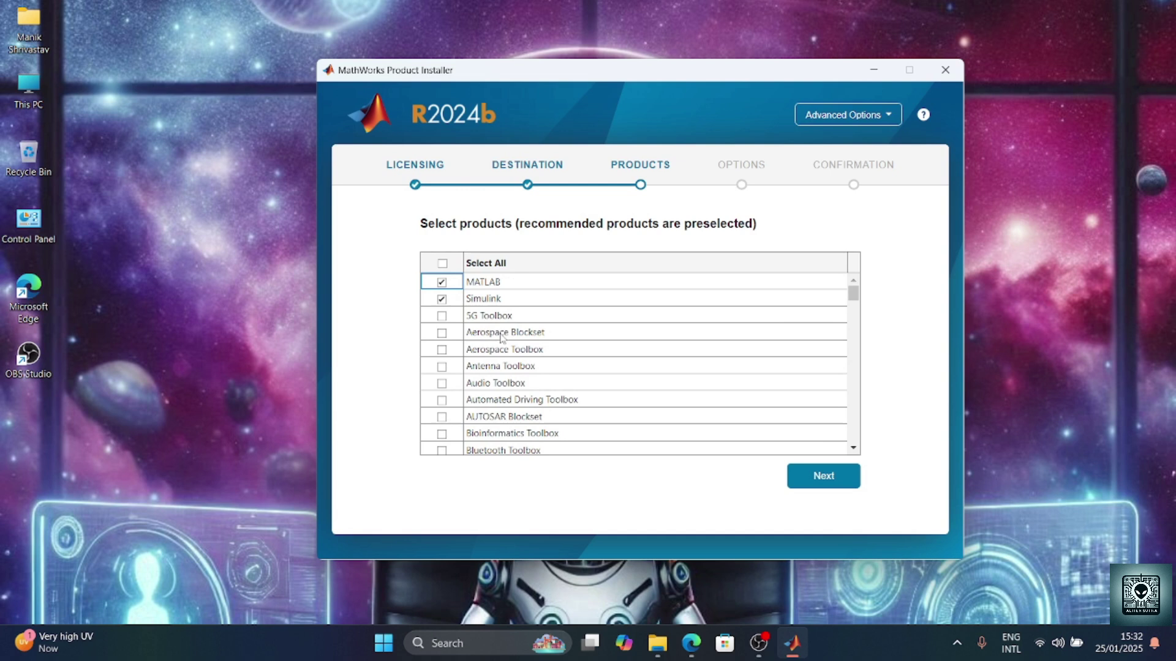
{"action": "scroll", "coordinate": [501, 339], "scroll_direction": "down", "scroll_amount": 6}
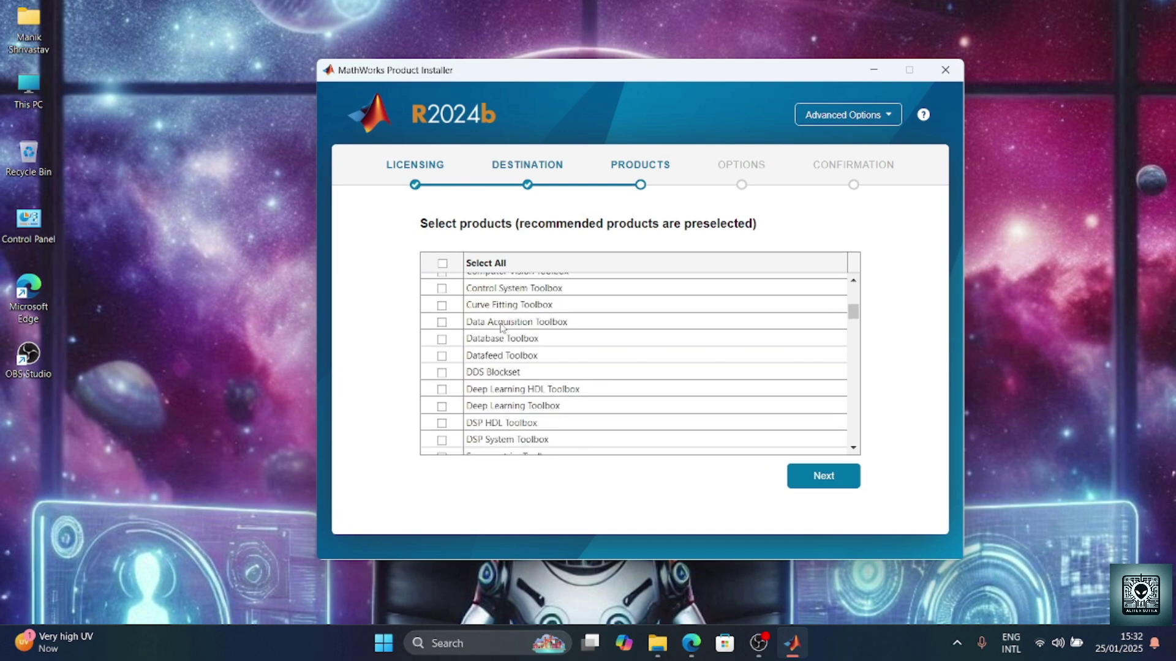
{"action": "scroll", "coordinate": [501, 328], "scroll_direction": "down", "scroll_amount": 5}
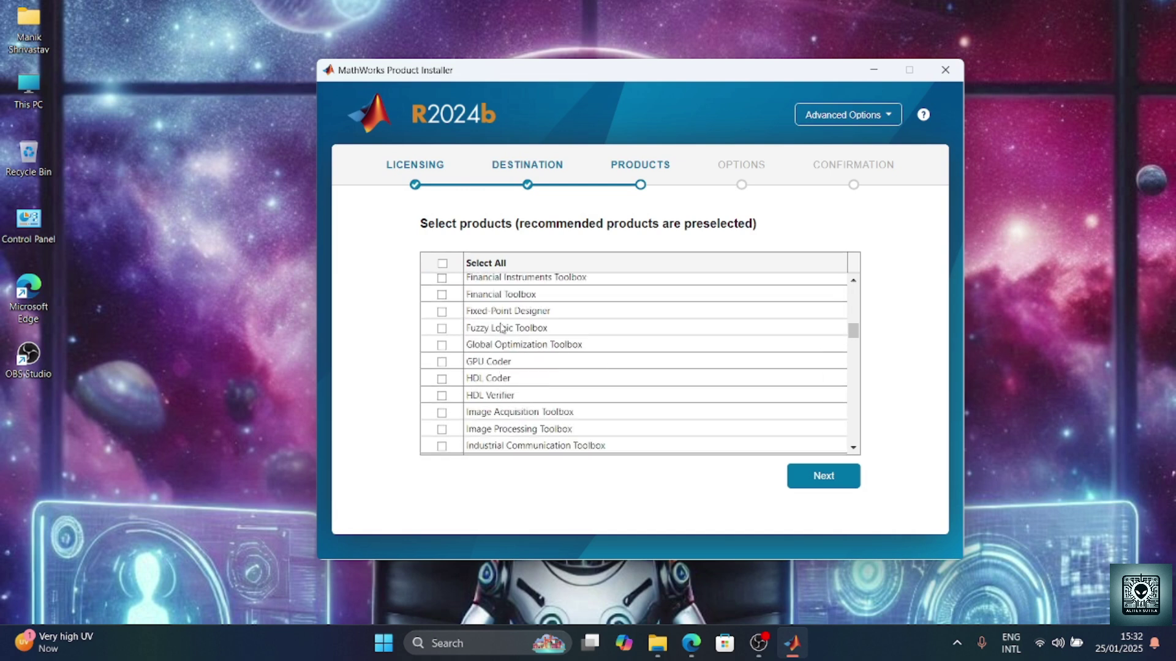
{"action": "left_click", "coordinate": [442, 378]}
{"action": "scroll", "coordinate": [516, 387], "scroll_direction": "down", "scroll_amount": 3}
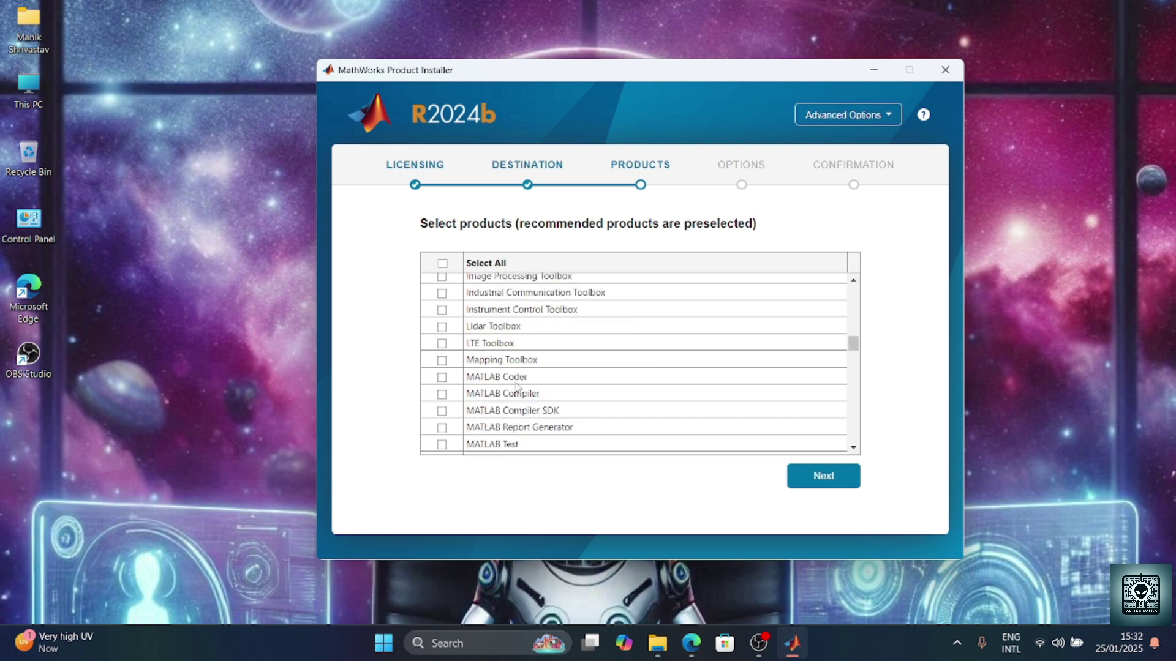
{"action": "scroll", "coordinate": [517, 387], "scroll_direction": "down", "scroll_amount": 2}
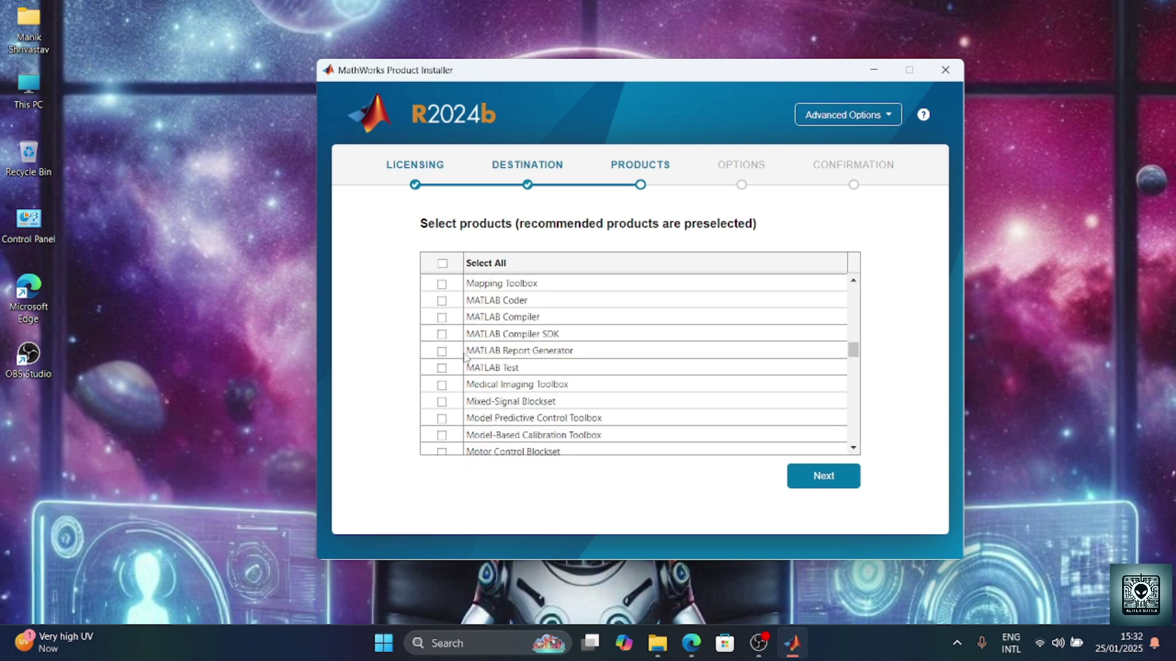
{"action": "left_click", "coordinate": [438, 302]}
{"action": "left_click", "coordinate": [442, 317]}
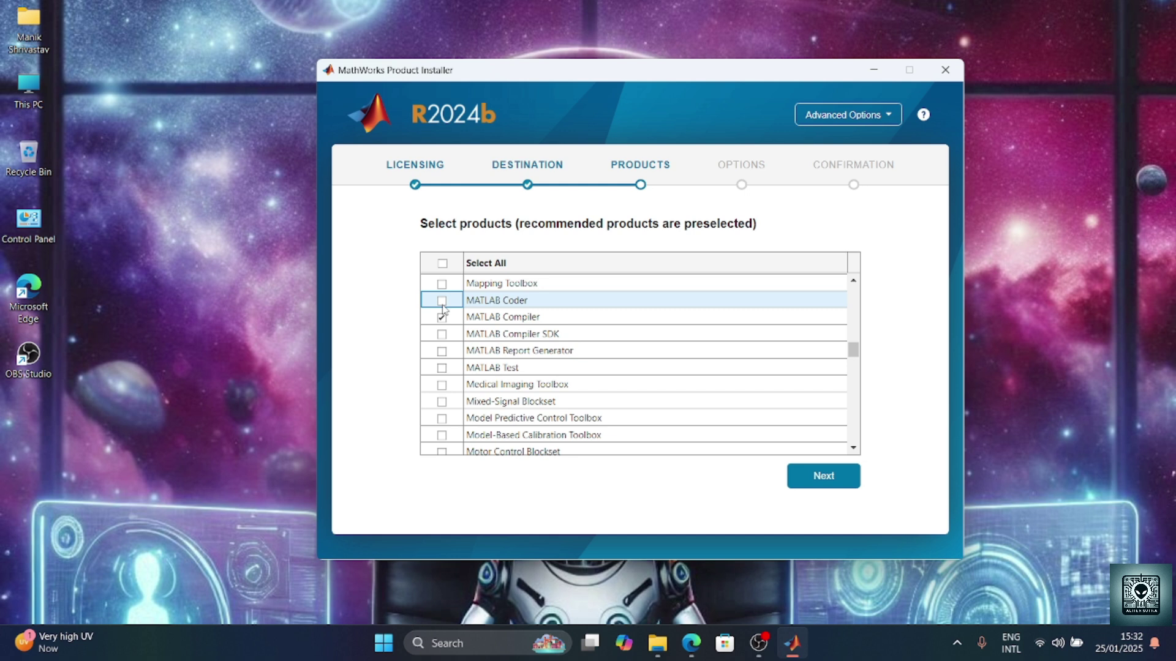
{"action": "left_click", "coordinate": [442, 335]}
{"action": "left_click", "coordinate": [444, 368]}
{"action": "left_click", "coordinate": [443, 353]}
Step: Tick Simscape plus Simscape Battery, Driveline, Electrical and Fluids
{"action": "scroll", "coordinate": [513, 371], "scroll_direction": "down", "scroll_amount": 4}
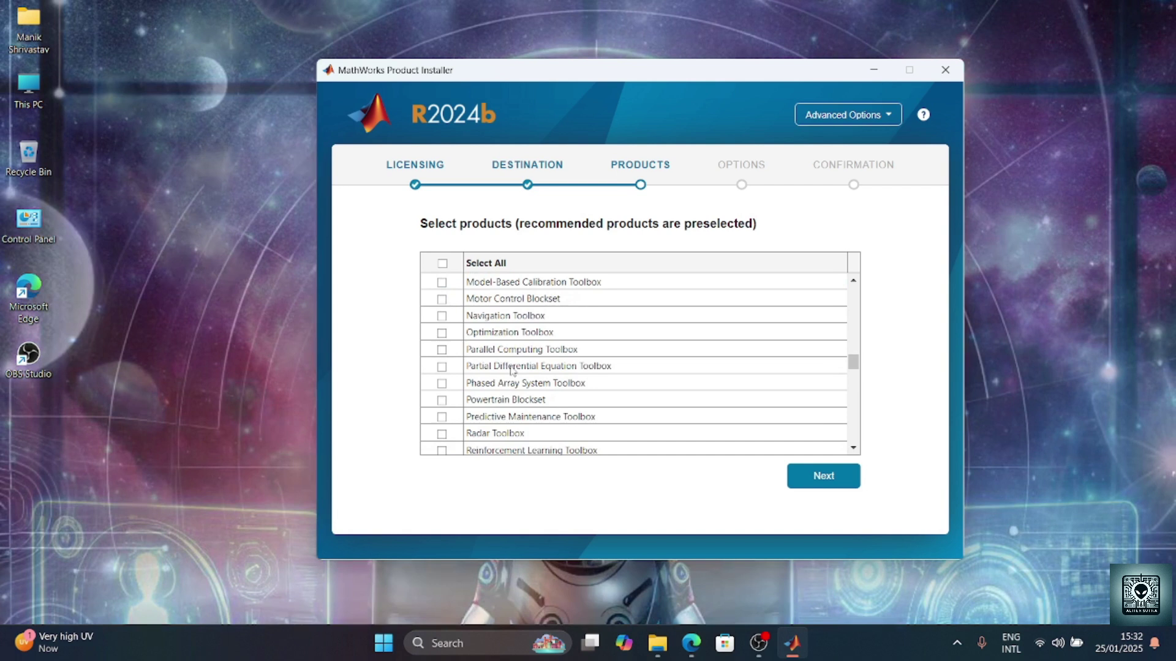
{"action": "scroll", "coordinate": [517, 366], "scroll_direction": "down", "scroll_amount": 5}
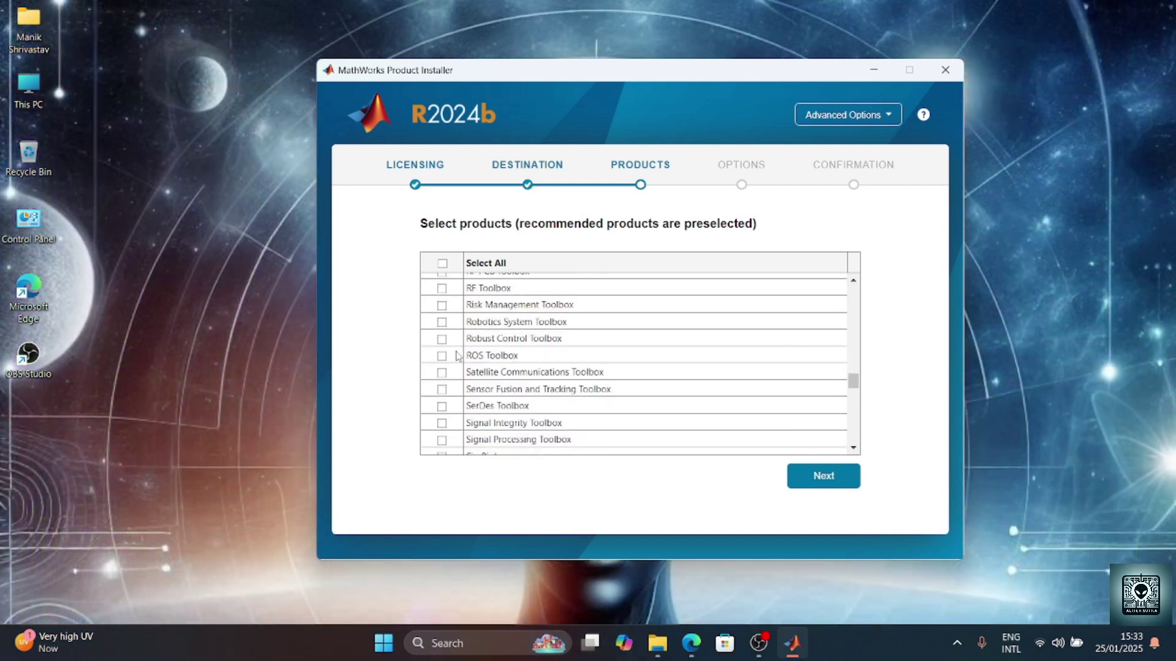
{"action": "scroll", "coordinate": [457, 357], "scroll_direction": "down", "scroll_amount": 5}
{"action": "scroll", "coordinate": [448, 337], "scroll_direction": "up", "scroll_amount": 2}
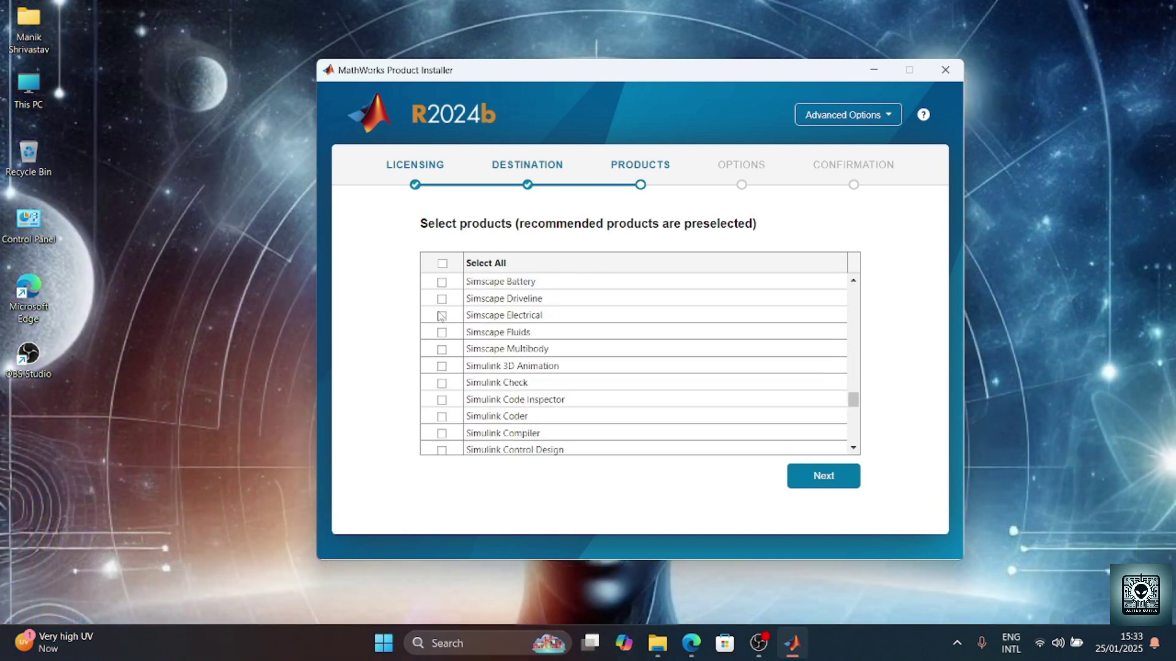
{"action": "left_click", "coordinate": [441, 337]}
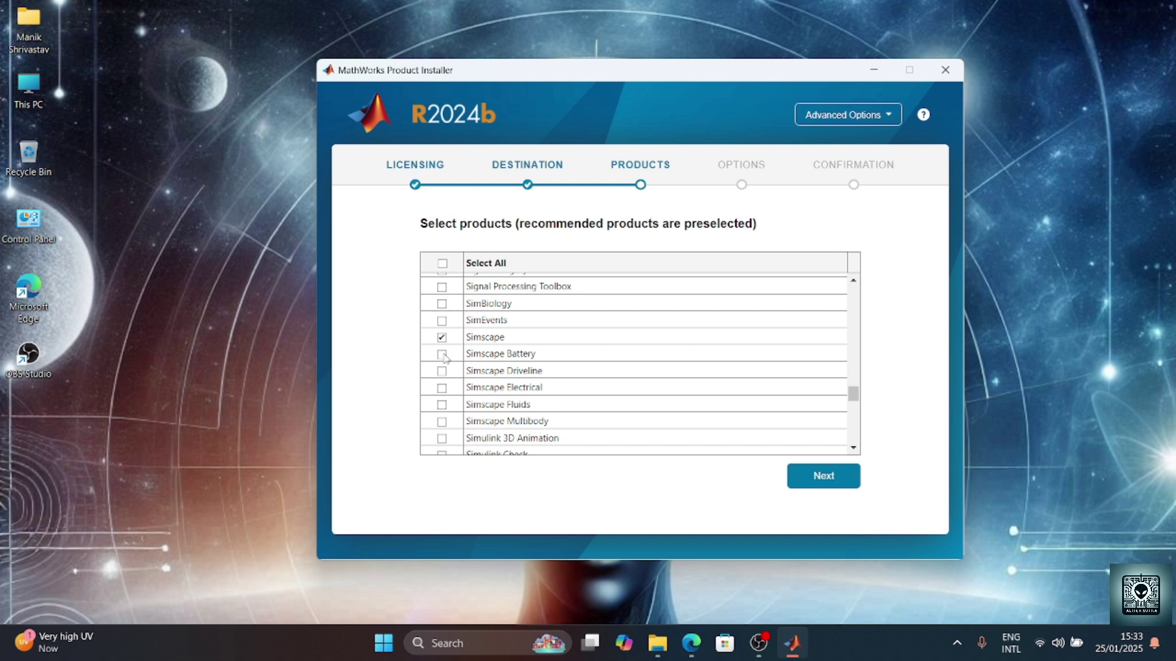
{"action": "left_click", "coordinate": [441, 354]}
{"action": "left_click", "coordinate": [442, 371]}
{"action": "left_click", "coordinate": [442, 387]}
{"action": "scroll", "coordinate": [444, 392], "scroll_direction": "down", "scroll_amount": 3}
{"action": "left_click", "coordinate": [441, 329]}
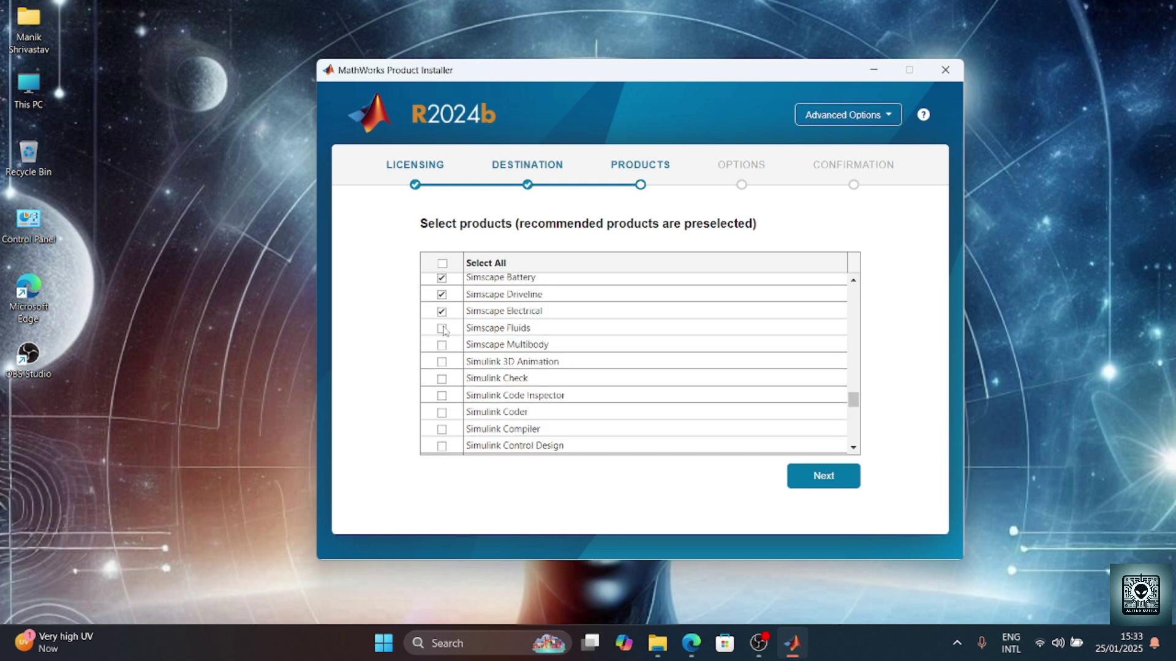
Step: Tick Simulink 3D Animation, Check, Code Inspector, Coder, Compiler, Control Design, Coverage, Design Optimization and Design Verifier
{"action": "left_click", "coordinate": [442, 362]}
{"action": "left_click", "coordinate": [441, 378]}
{"action": "left_click", "coordinate": [441, 395]}
{"action": "left_click", "coordinate": [444, 415]}
{"action": "left_click", "coordinate": [442, 430]}
{"action": "scroll", "coordinate": [506, 384], "scroll_direction": "down", "scroll_amount": 3}
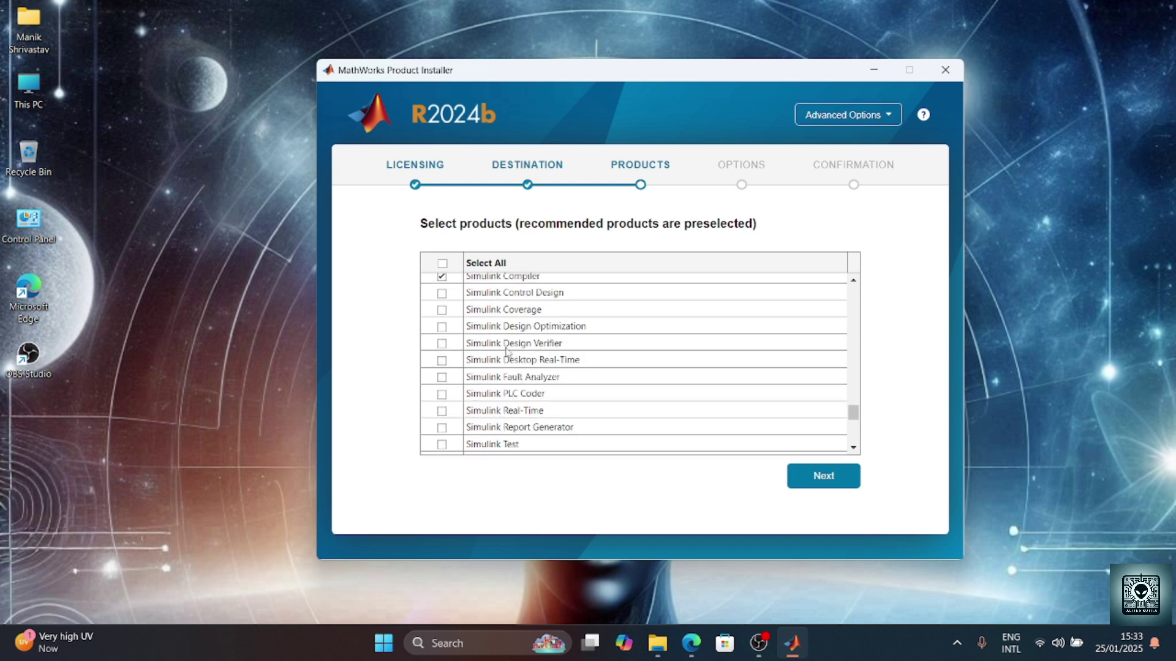
{"action": "scroll", "coordinate": [480, 338], "scroll_direction": "up", "scroll_amount": 2}
{"action": "left_click", "coordinate": [442, 370]}
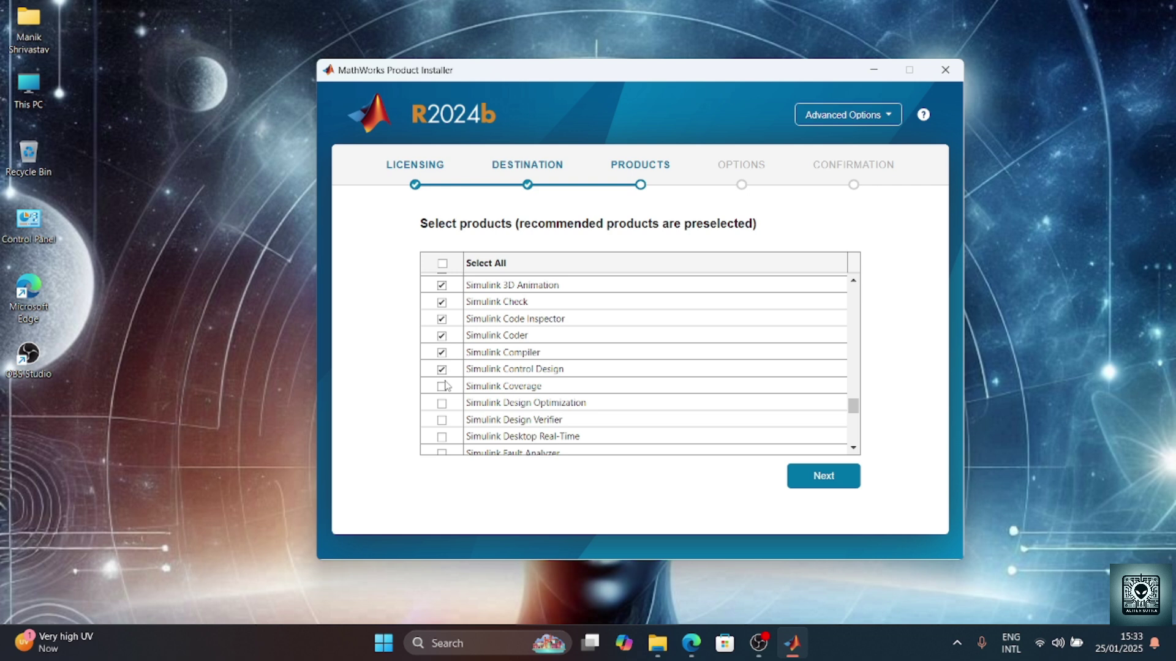
{"action": "left_click", "coordinate": [442, 386]}
{"action": "left_click", "coordinate": [443, 403]}
{"action": "left_click", "coordinate": [442, 420]}
Step: Tick Simulink Desktop Real-Time, Fault Analyzer, PLC Coder, Real-Time and Report Generator
{"action": "scroll", "coordinate": [497, 411], "scroll_direction": "down", "scroll_amount": 2}
{"action": "left_click", "coordinate": [442, 361]}
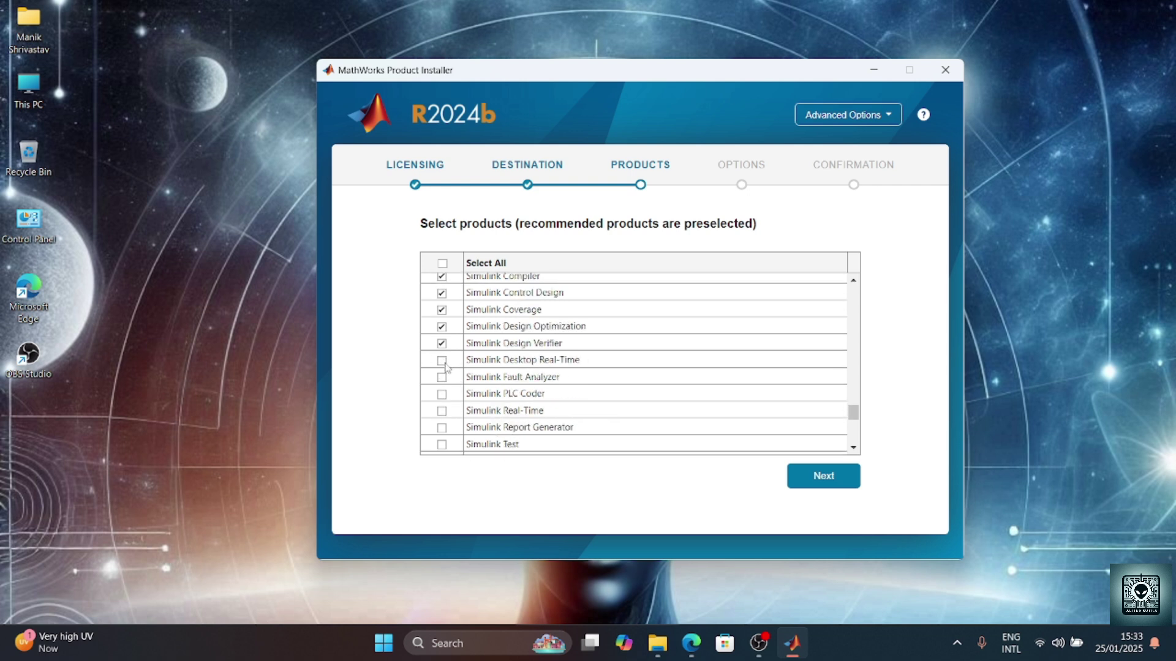
{"action": "left_click", "coordinate": [442, 377]}
{"action": "left_click", "coordinate": [442, 393]}
{"action": "left_click", "coordinate": [443, 411]}
{"action": "left_click", "coordinate": [442, 427]}
Step: Scroll back up the list and tick RF Toolbox and RF Blockset
{"action": "scroll", "coordinate": [442, 424], "scroll_direction": "down", "scroll_amount": 4}
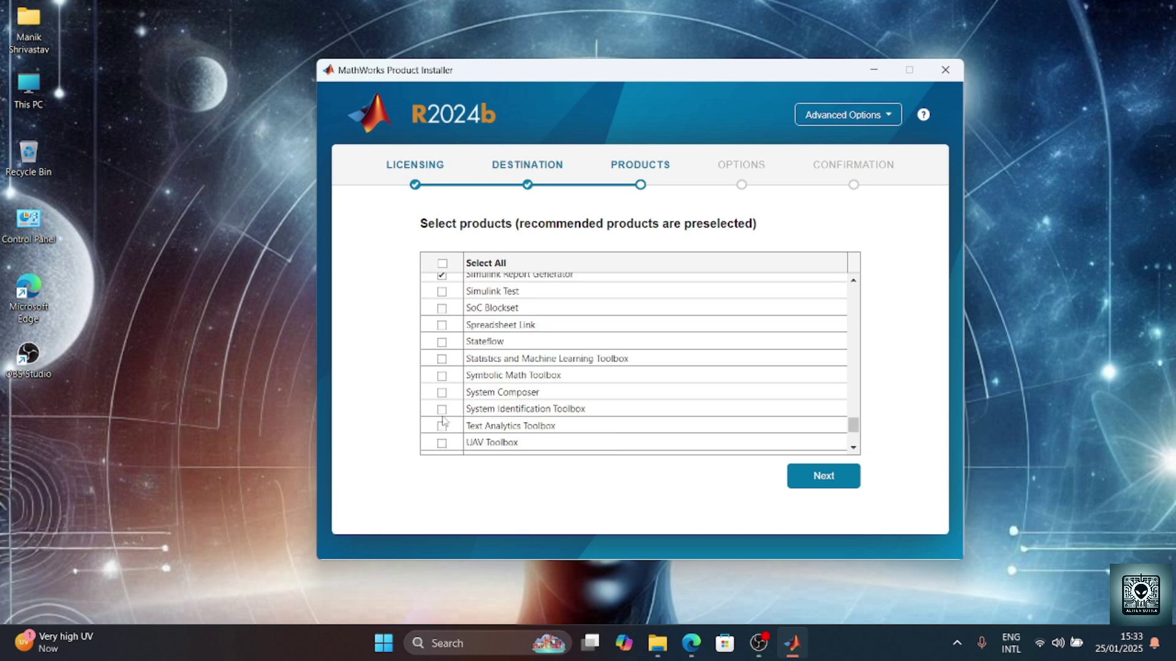
{"action": "scroll", "coordinate": [440, 368], "scroll_direction": "up", "scroll_amount": 1}
{"action": "scroll", "coordinate": [441, 361], "scroll_direction": "up", "scroll_amount": 3}
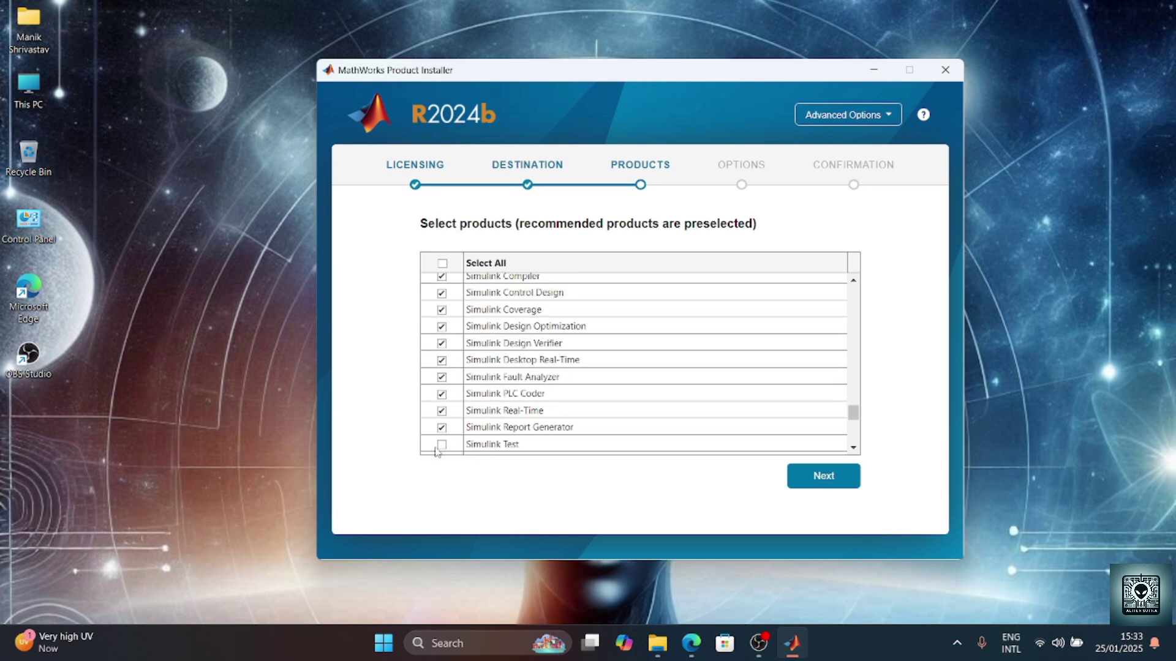
{"action": "scroll", "coordinate": [467, 351], "scroll_direction": "up", "scroll_amount": 5}
{"action": "scroll", "coordinate": [466, 351], "scroll_direction": "up", "scroll_amount": 3}
{"action": "scroll", "coordinate": [467, 352], "scroll_direction": "down", "scroll_amount": 13}
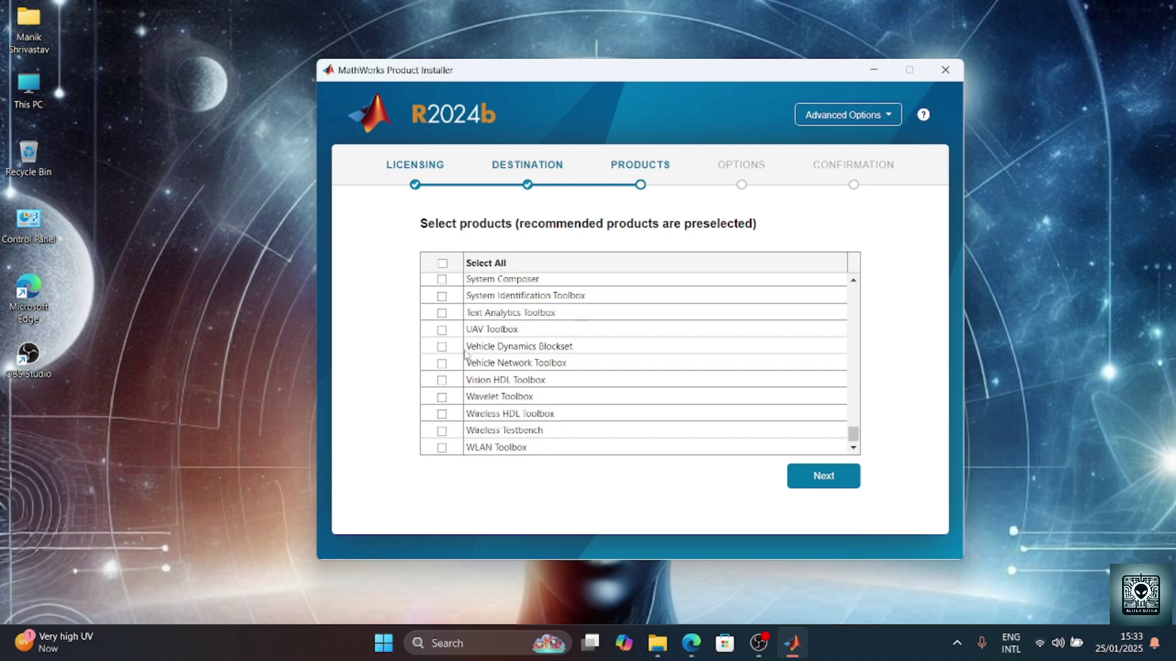
{"action": "scroll", "coordinate": [466, 353], "scroll_direction": "up", "scroll_amount": 2}
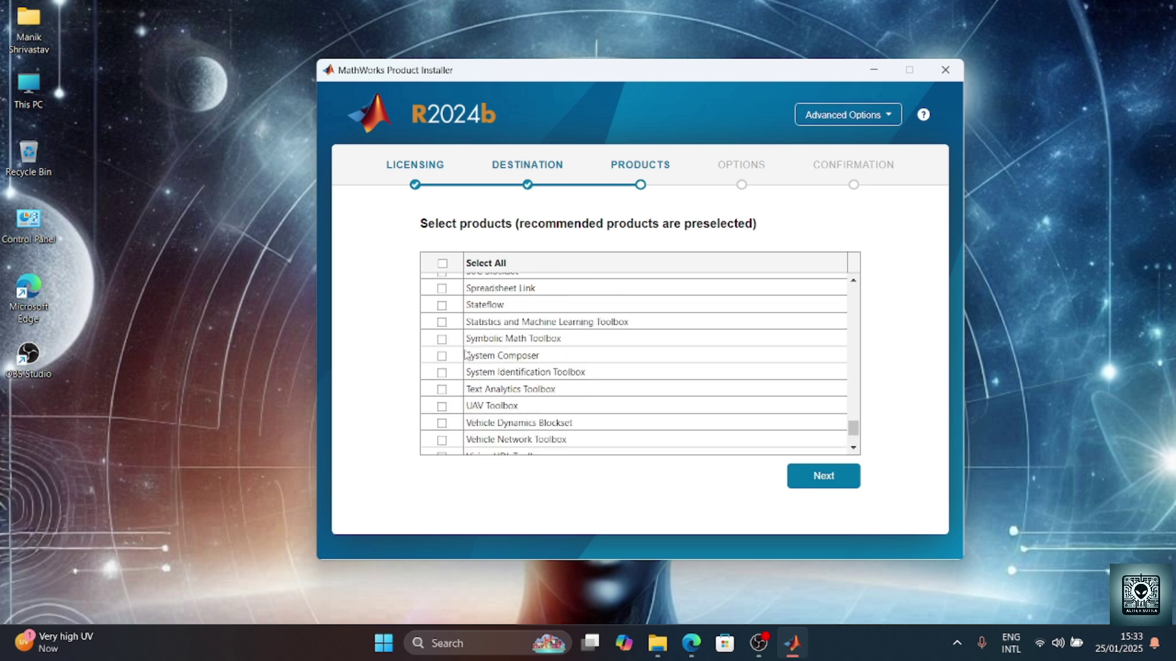
{"action": "scroll", "coordinate": [466, 345], "scroll_direction": "up", "scroll_amount": 15}
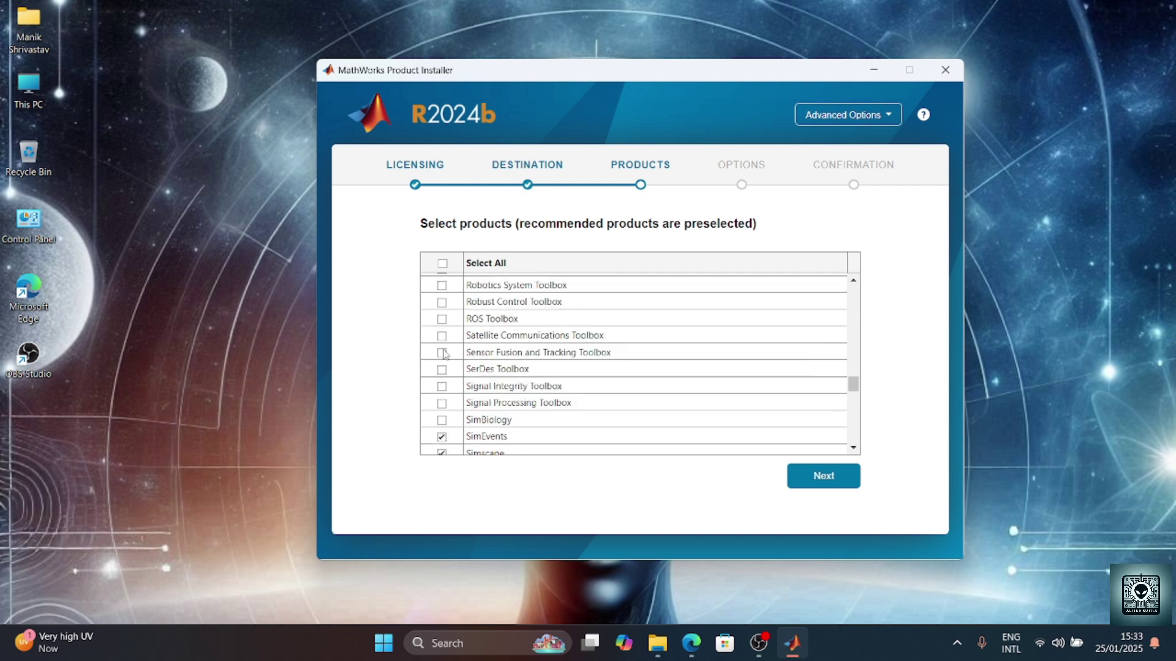
{"action": "scroll", "coordinate": [442, 354], "scroll_direction": "up", "scroll_amount": 2}
{"action": "left_click", "coordinate": [442, 328]}
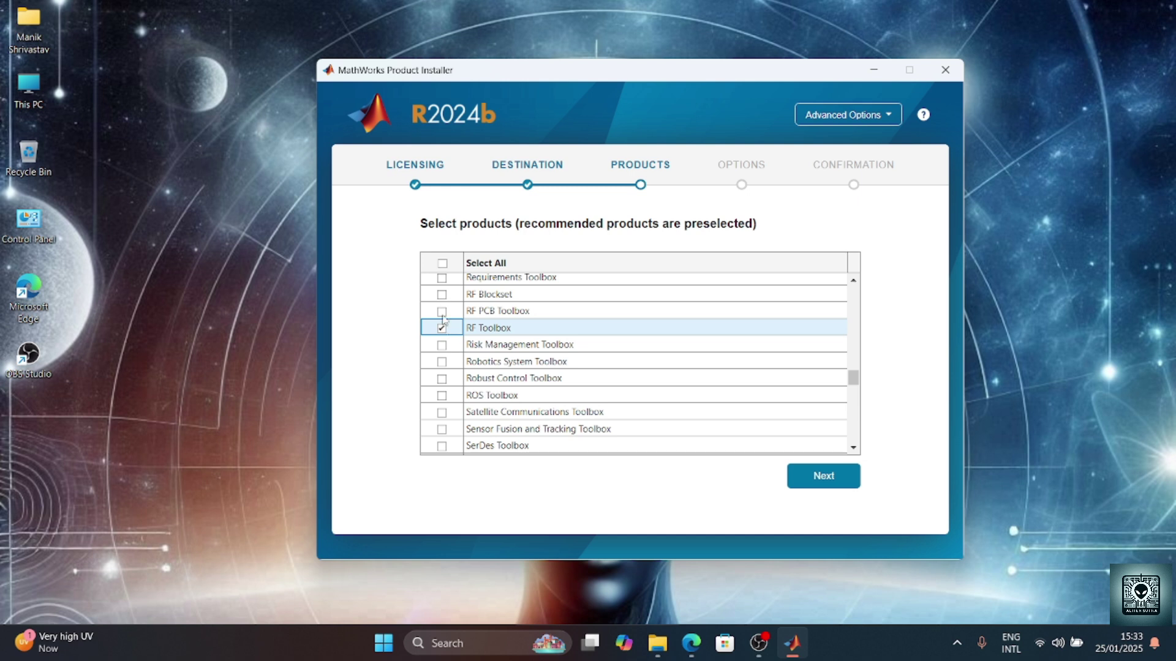
{"action": "left_click", "coordinate": [441, 295]}
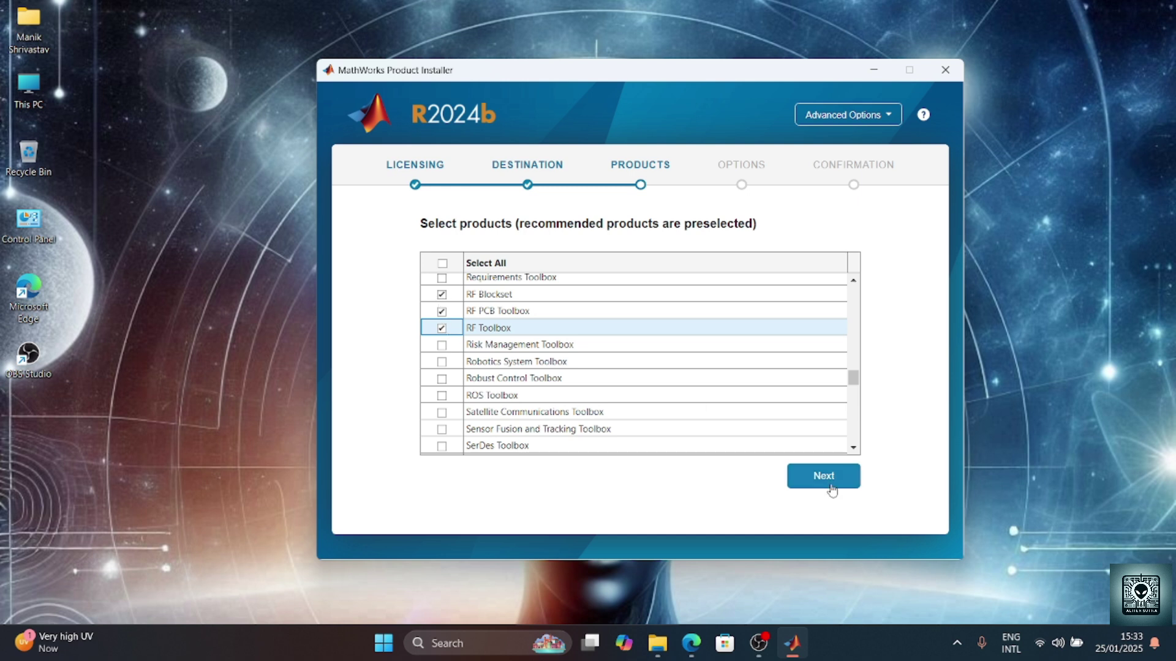
Step: Add the required dependency products, add a desktop shortcut, and opt out of usage data
{"action": "left_click", "coordinate": [828, 484]}
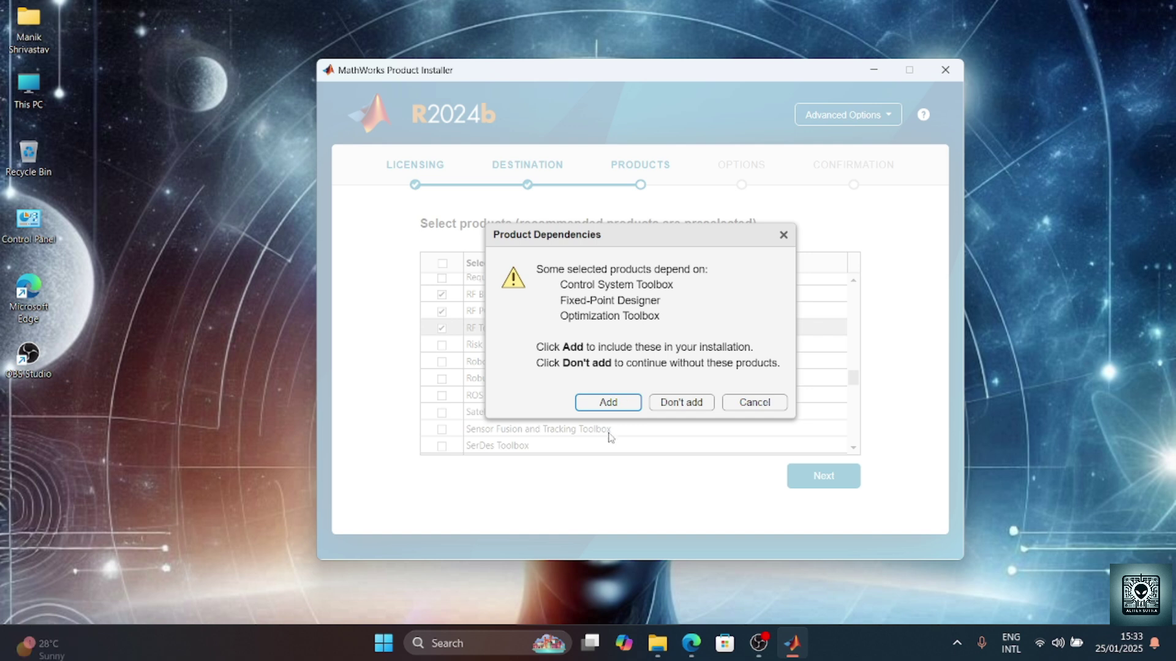
{"action": "left_click", "coordinate": [603, 404]}
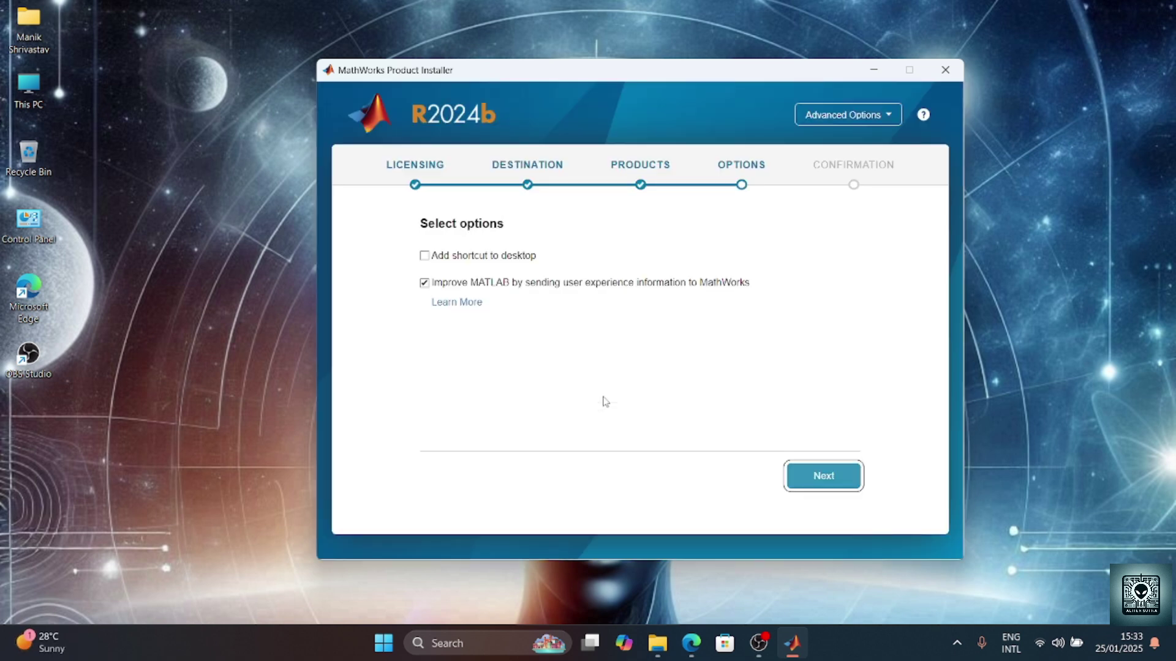
{"action": "left_click", "coordinate": [424, 284]}
{"action": "left_click", "coordinate": [425, 256]}
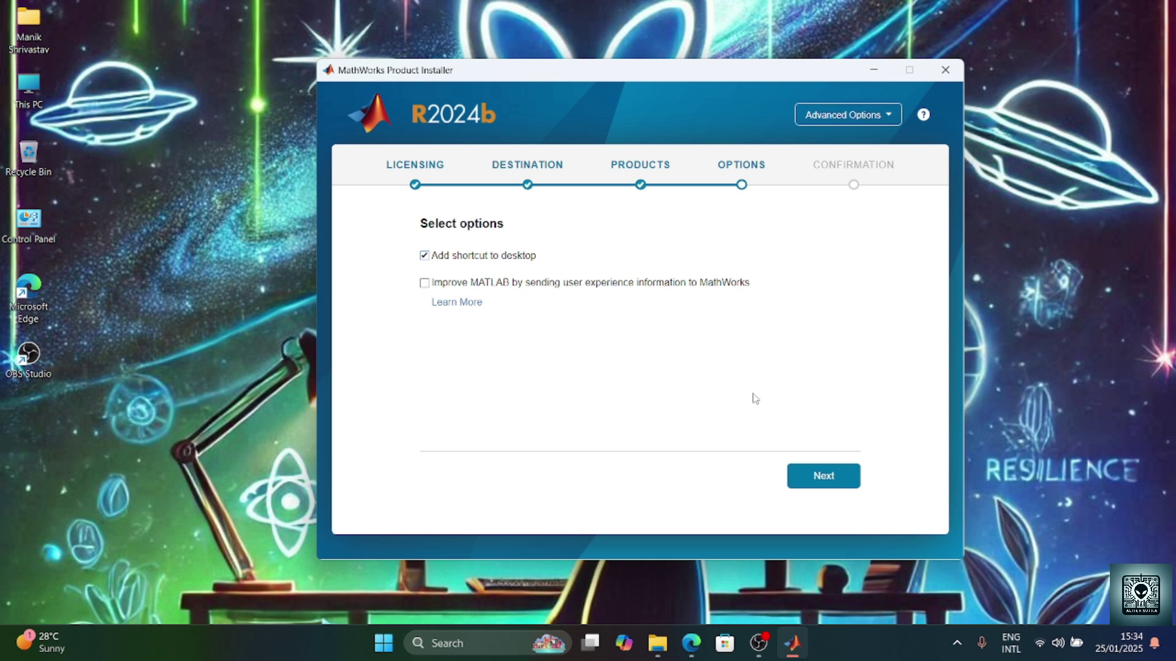
{"action": "left_click", "coordinate": [821, 484]}
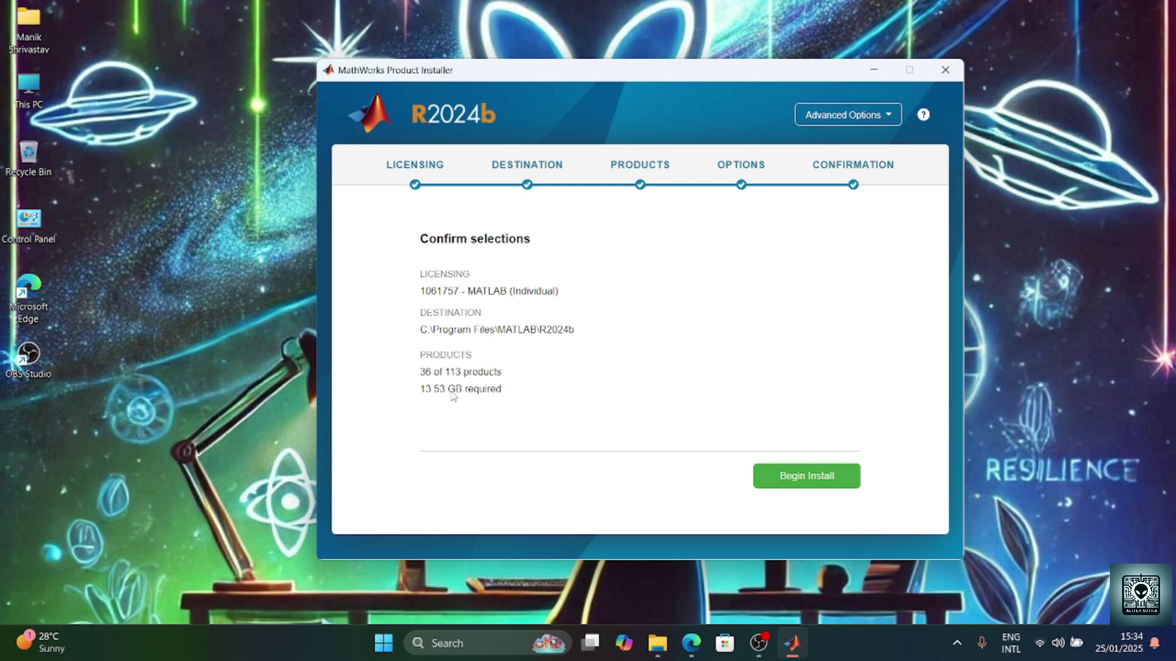
Step: Install the 36 selected products (13.53 GB) and close the installer when finished
{"action": "left_click", "coordinate": [787, 482]}
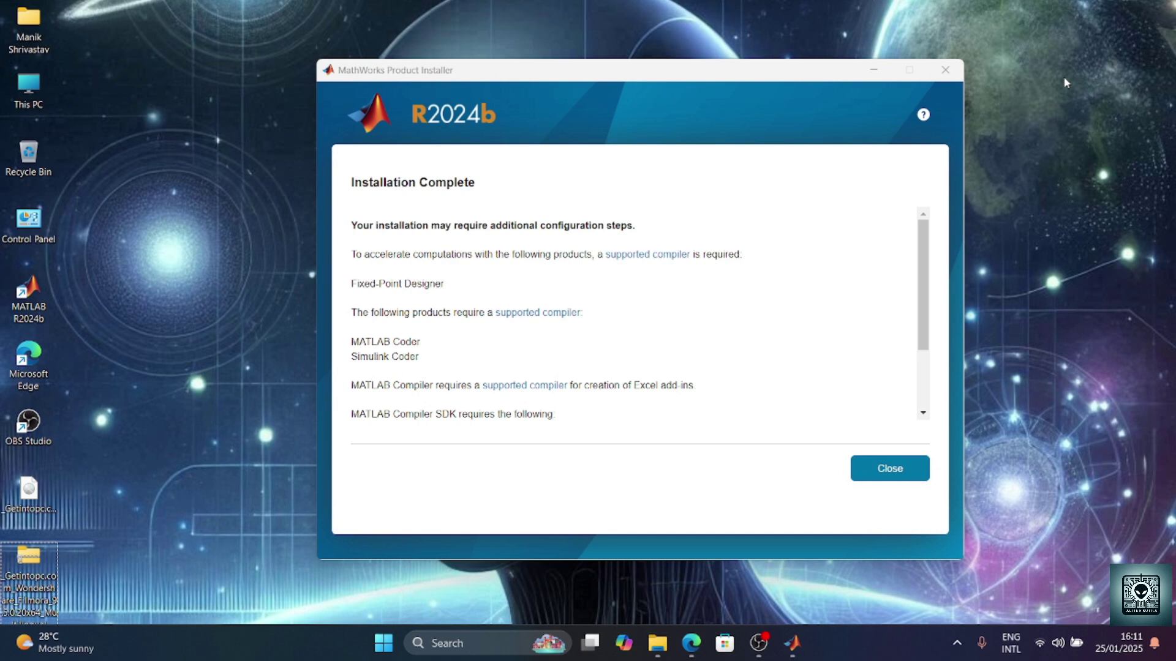
{"action": "scroll", "coordinate": [700, 326], "scroll_direction": "down", "scroll_amount": 3}
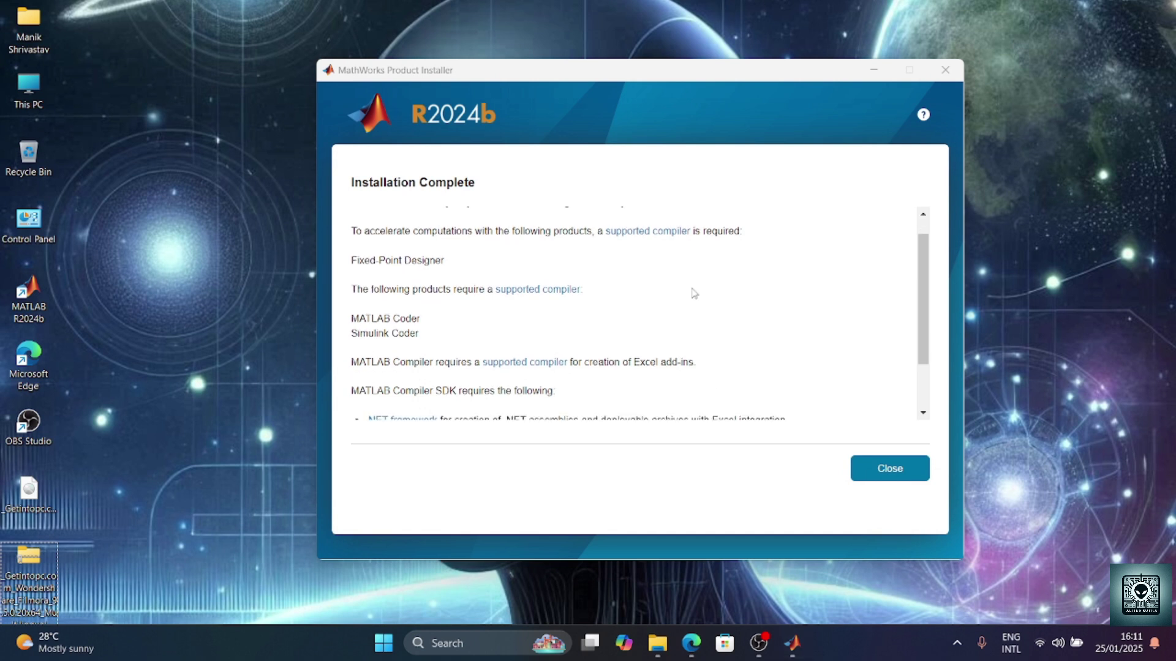
{"action": "left_click", "coordinate": [905, 467]}
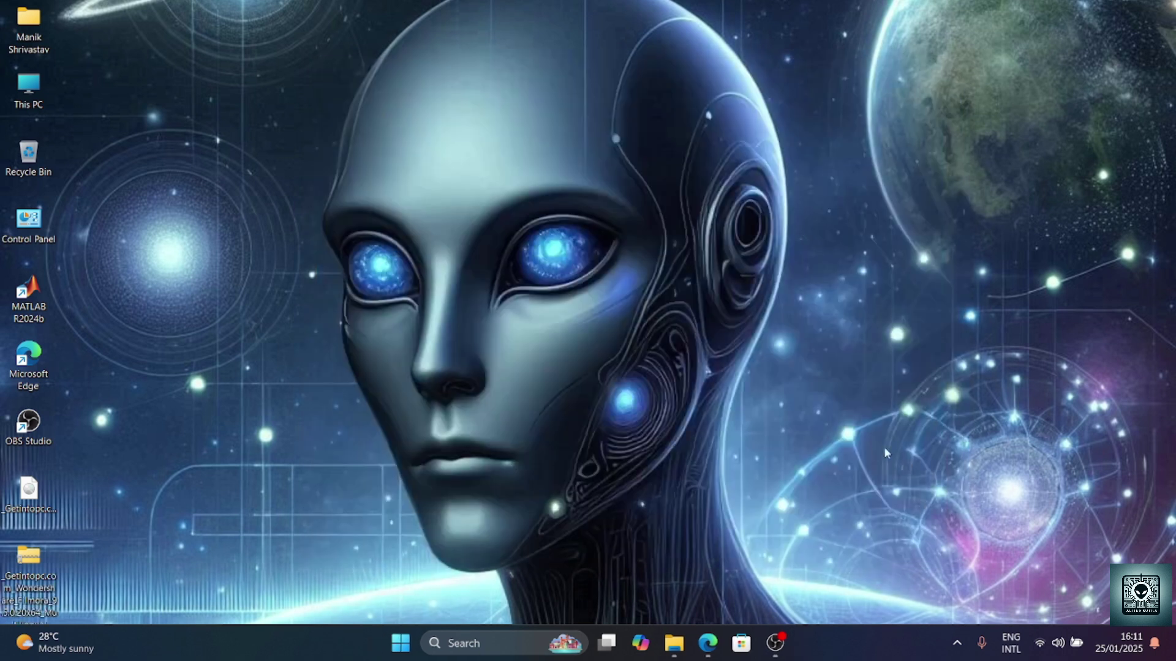
Step: Refresh the desktop, then search 'mat' in the Start menu and launch MATLAB R2024b
{"action": "right_click", "coordinate": [936, 5]}
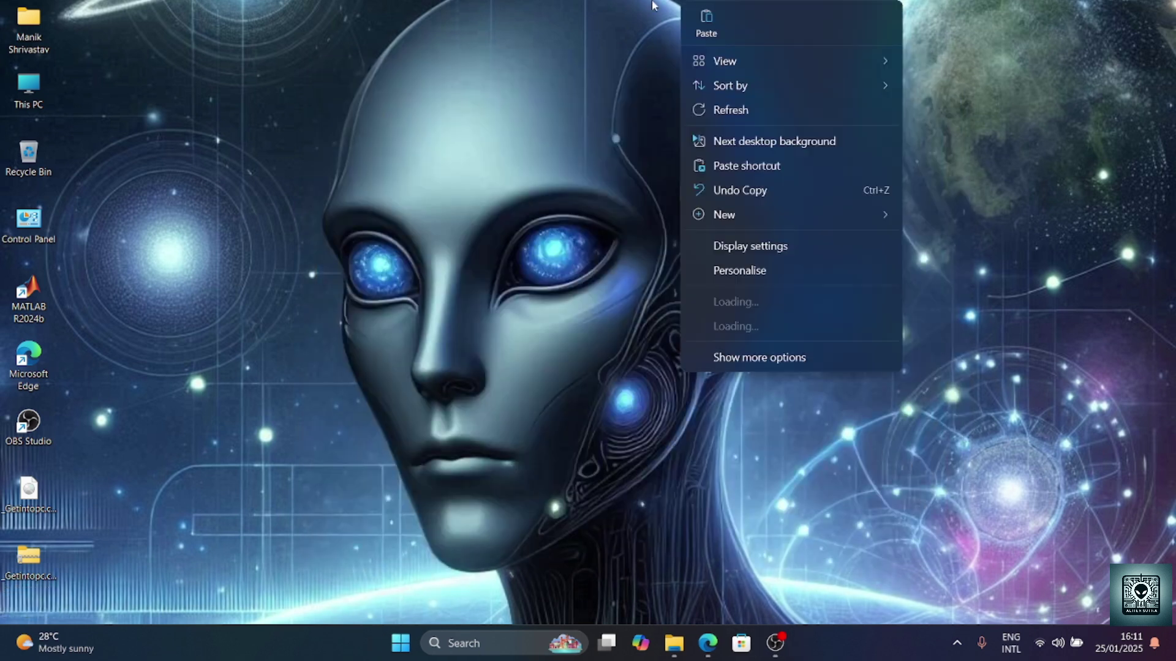
{"action": "left_click", "coordinate": [782, 112]}
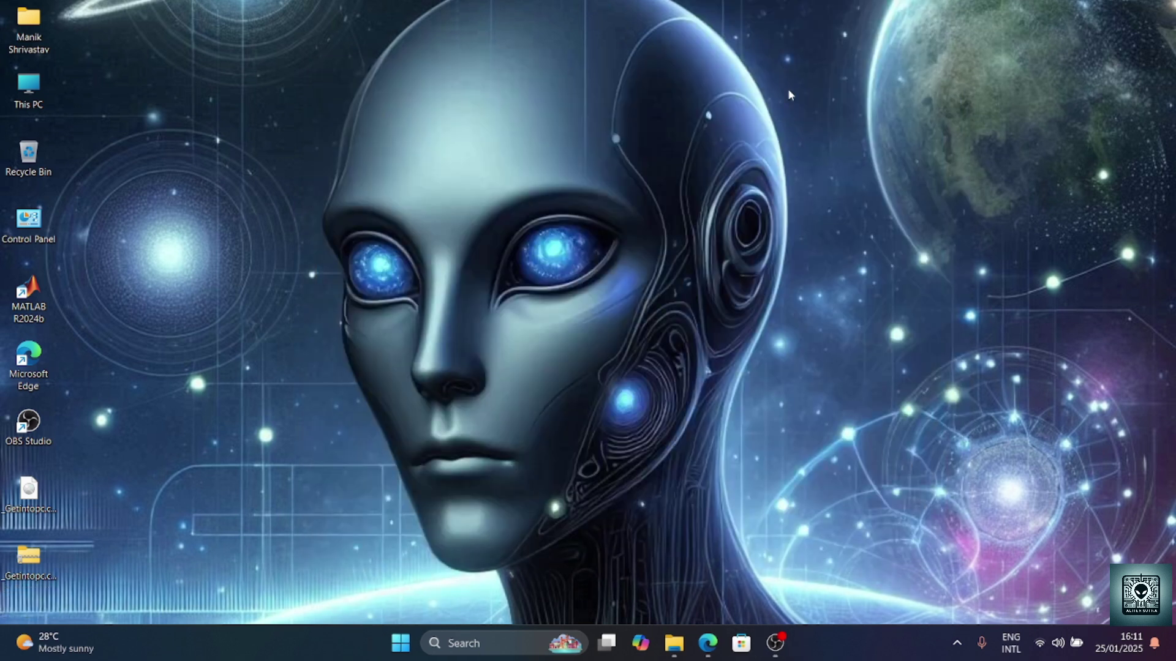
{"action": "key", "text": "super"}
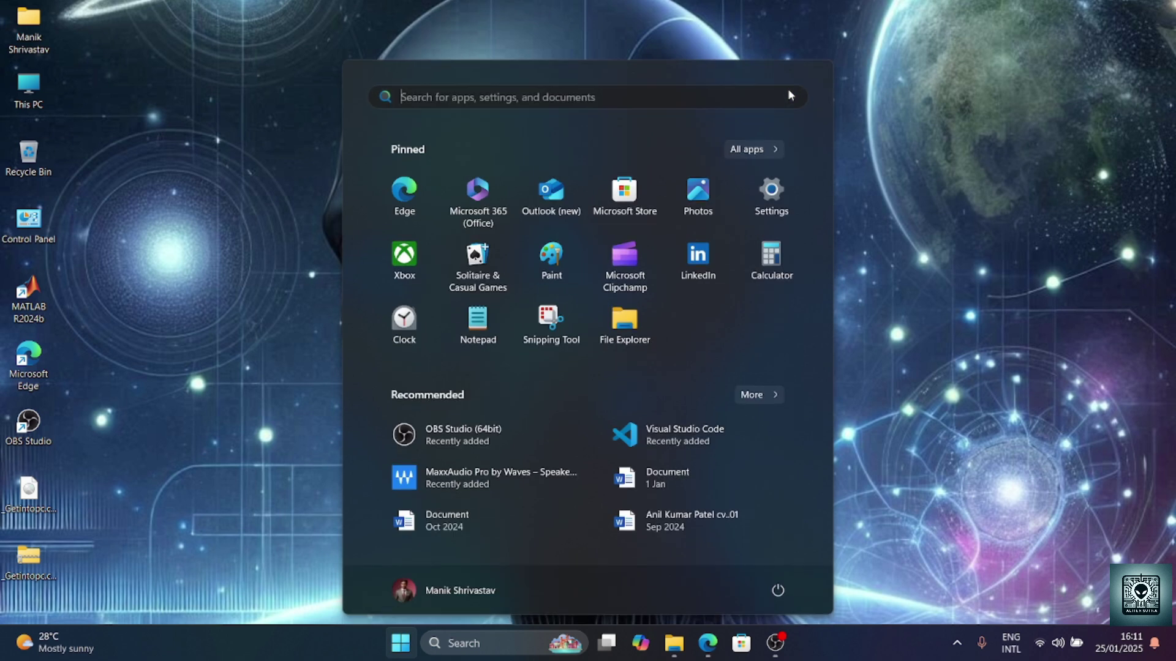
{"action": "type", "text": "mat"}
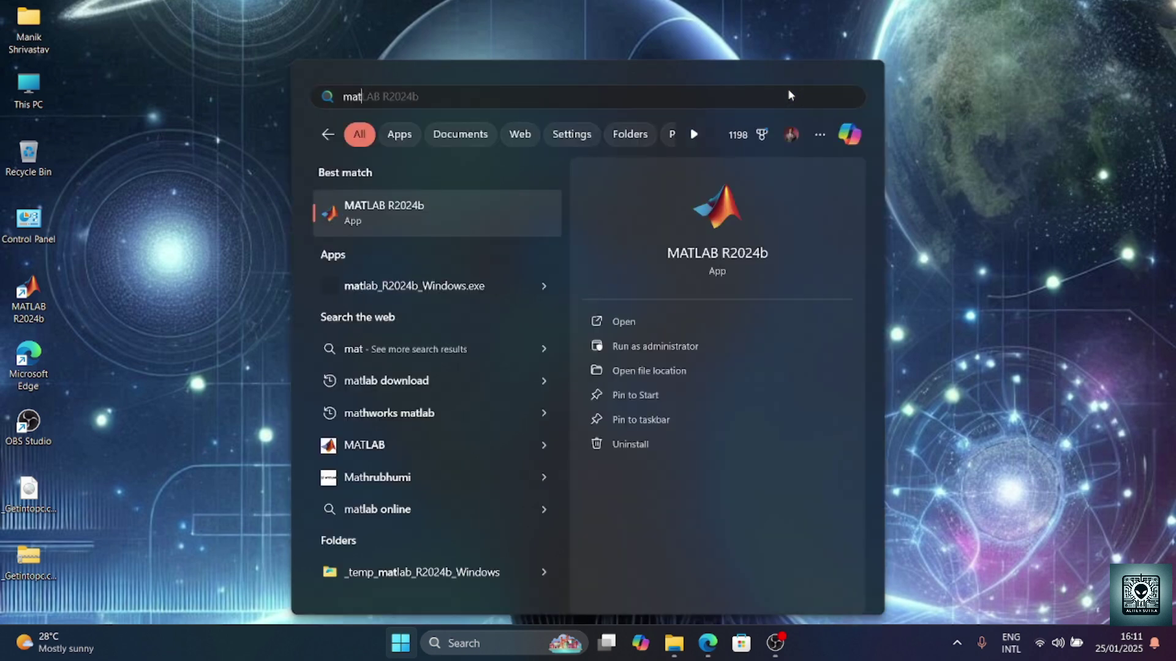
{"action": "key", "text": "Return"}
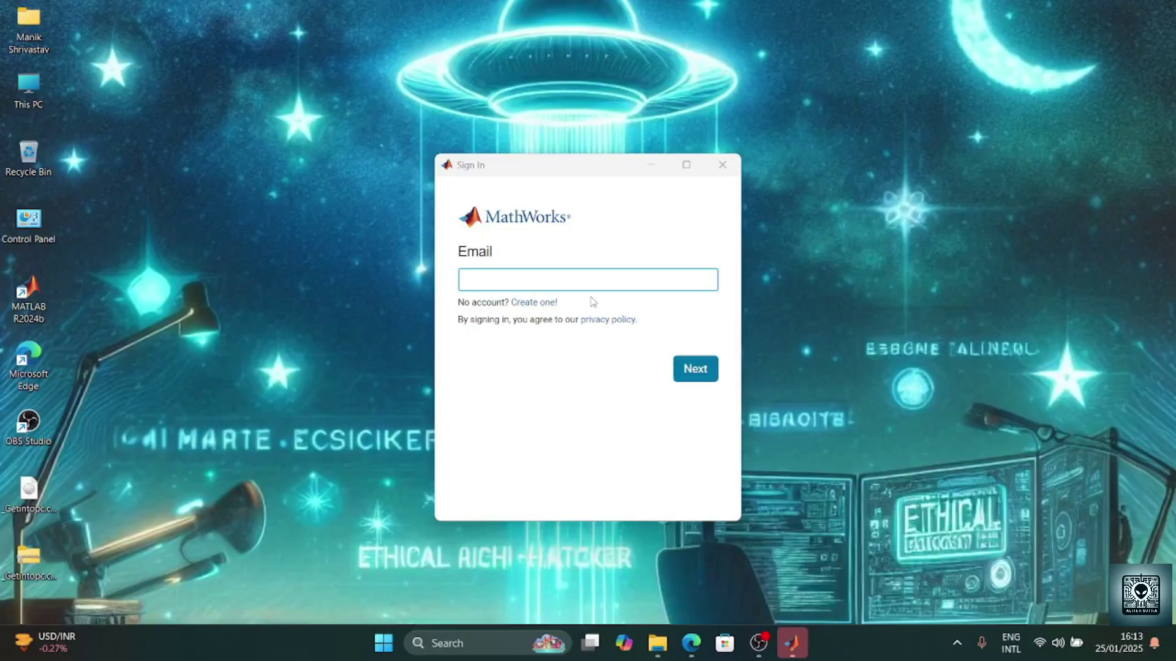
Step: Enter the account e-mail and password in the MathWorks Sign In window
{"action": "type", "text": "bhsar"}
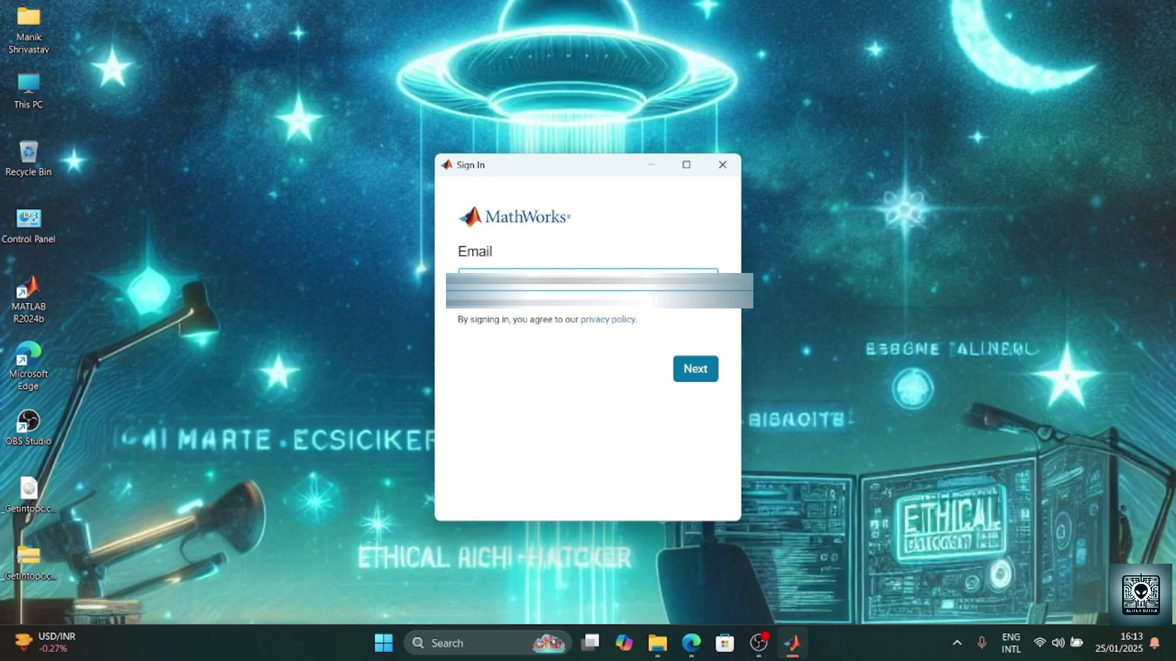
{"action": "left_click", "coordinate": [695, 369]}
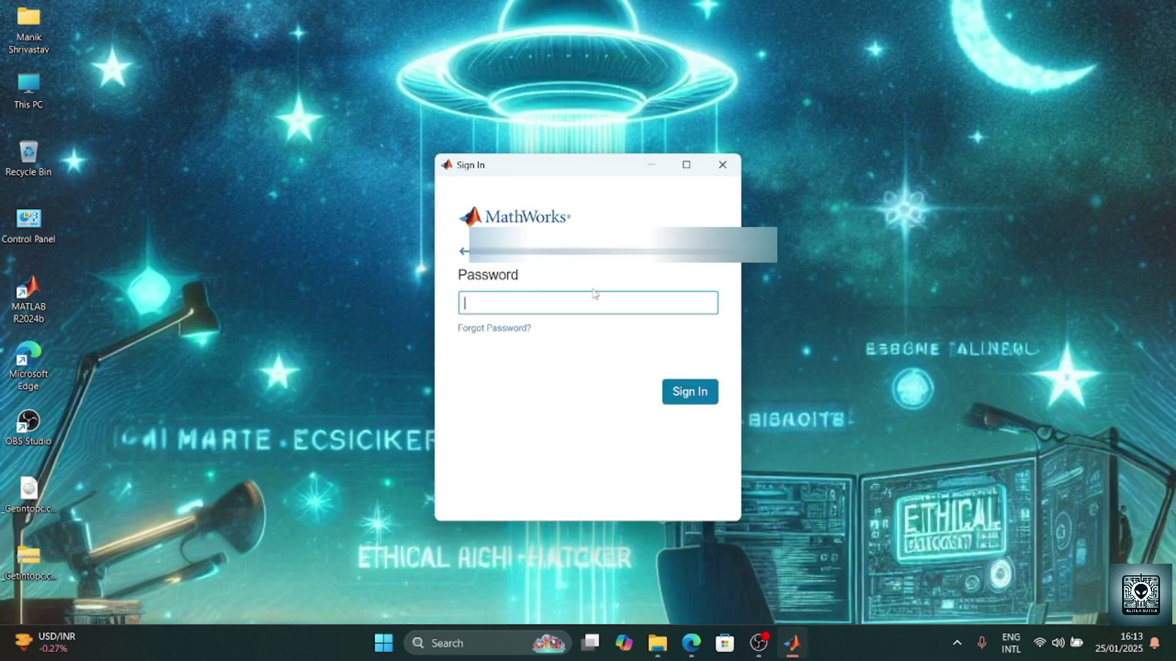
{"action": "type", "text": "••••••••••••"}
{"action": "key", "text": "Return"}
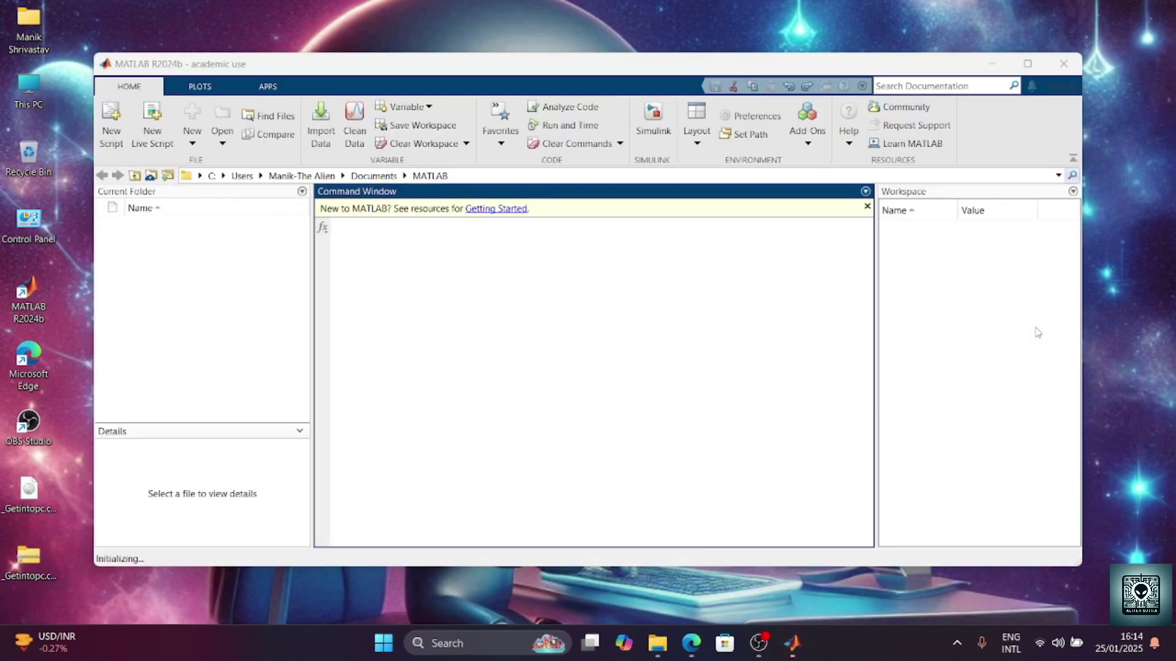
Step: Maximize the MATLAB R2024b window so the desktop and untitled.mlx live script fill the screen
{"action": "left_click", "coordinate": [1029, 63]}
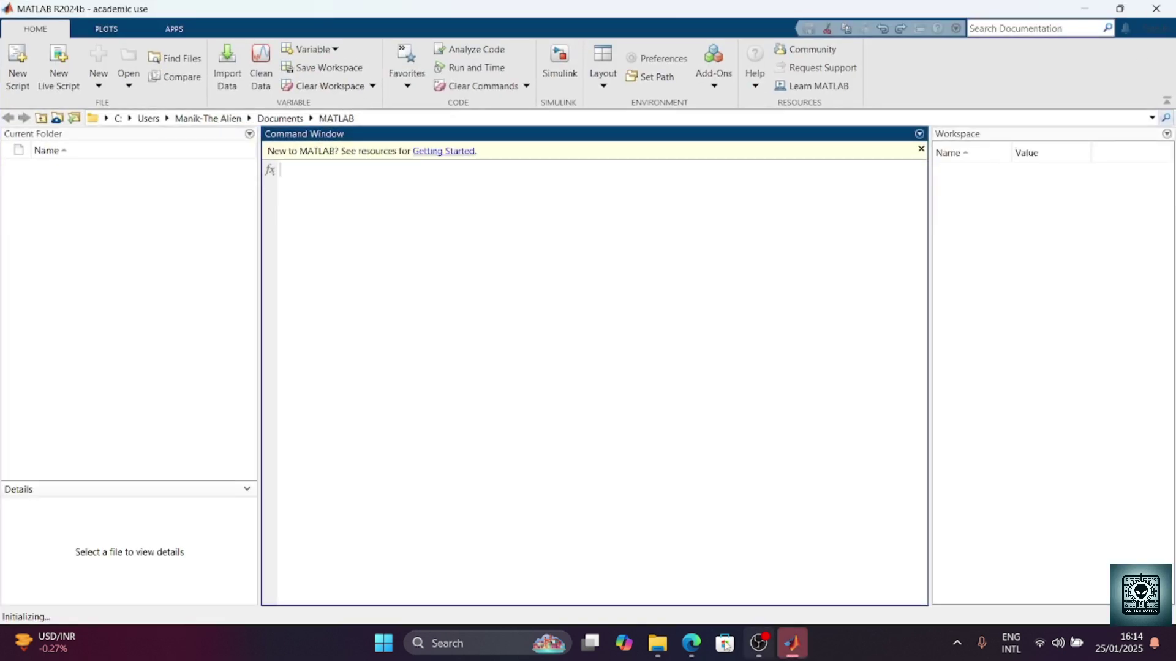